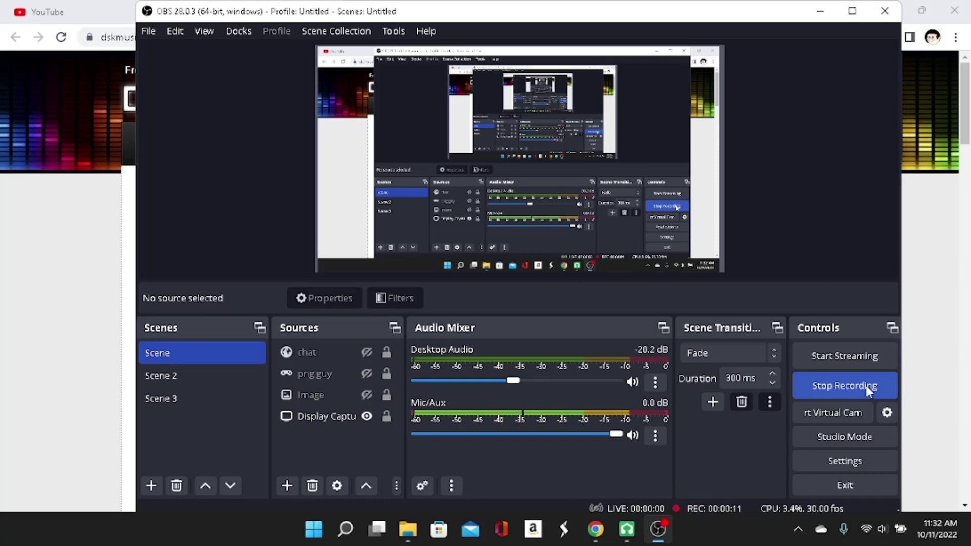
# Step: Minimize OBS Studio to reveal the DSK SF2 download page in Chrome
pyautogui.click(869, 389)
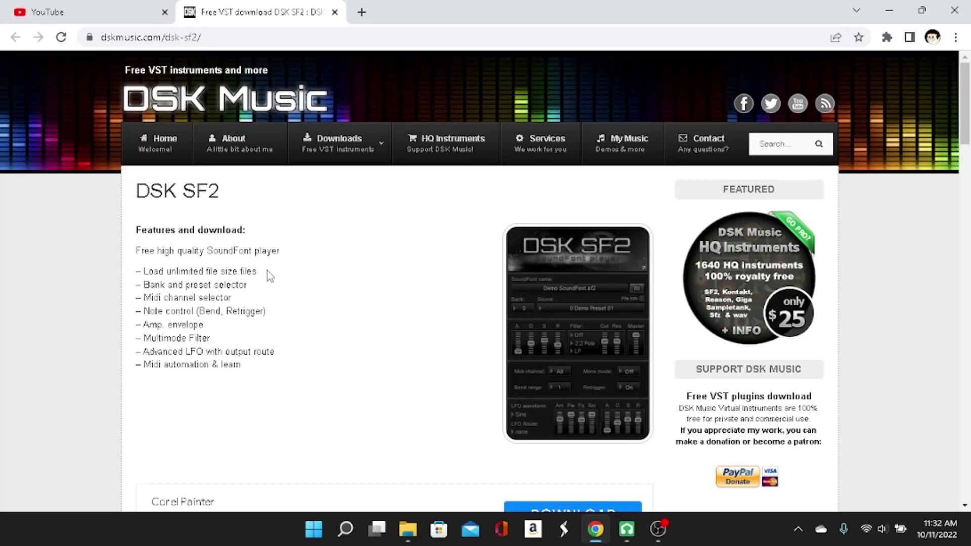
pyautogui.scroll(-1, 267, 271)
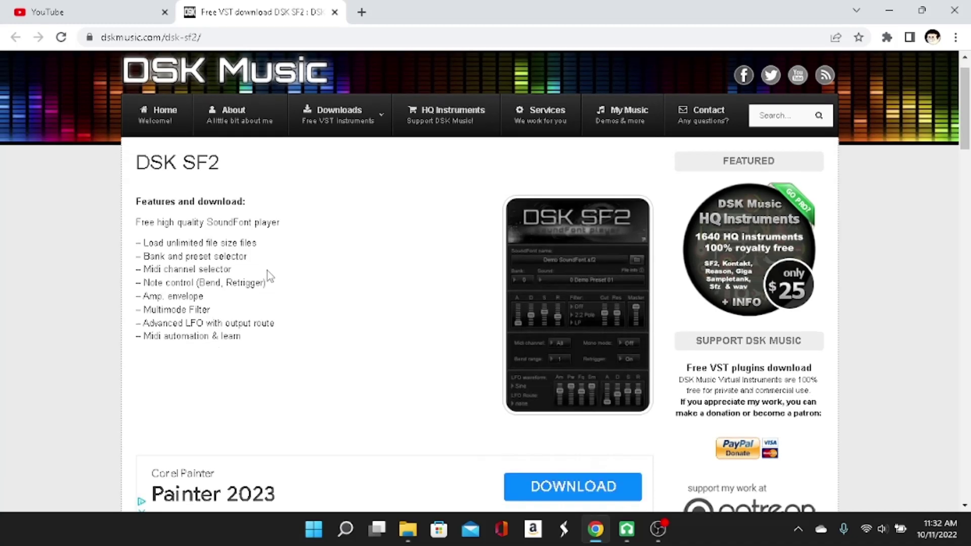
pyautogui.scroll(-1, 267, 271)
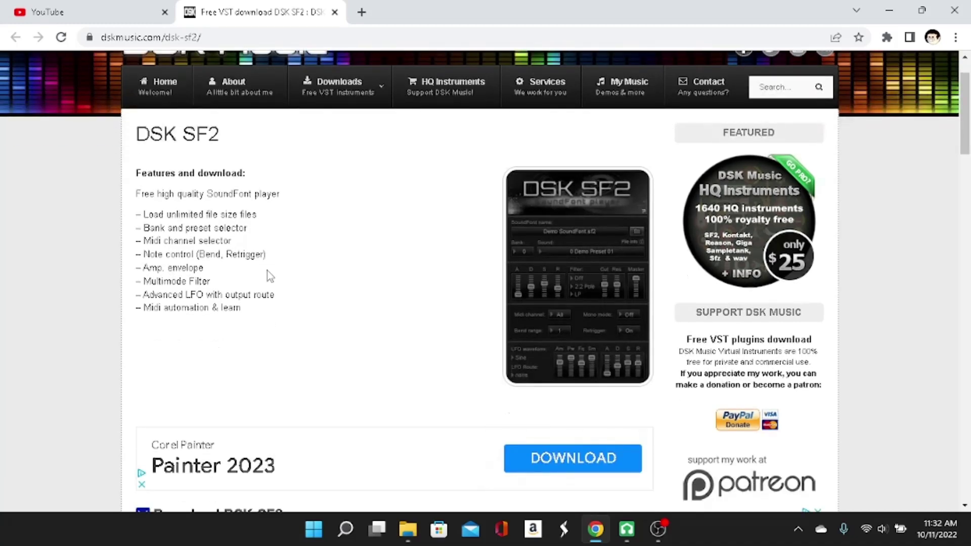
pyautogui.scroll(-1, 267, 271)
pyautogui.scroll(-2, 267, 271)
pyautogui.scroll(-1, 268, 271)
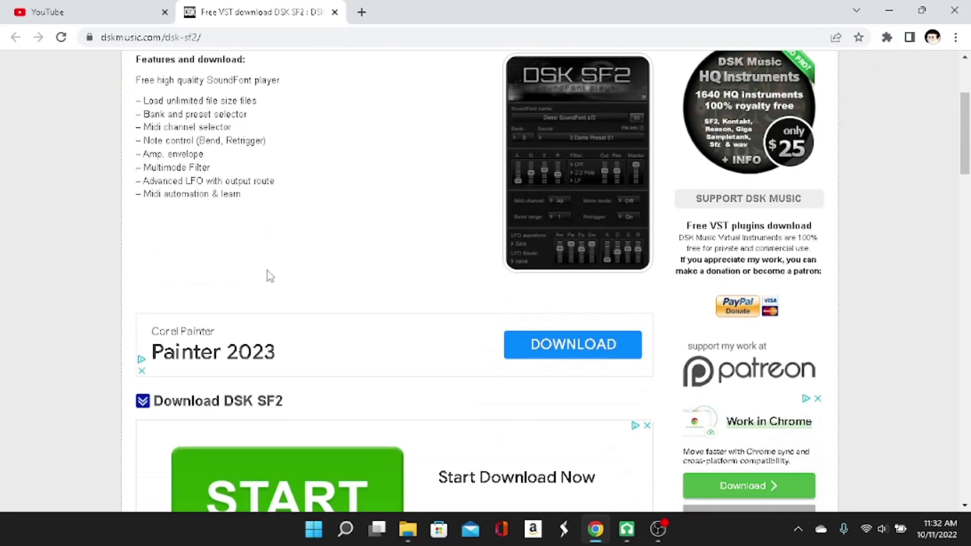
pyautogui.scroll(-1, 267, 271)
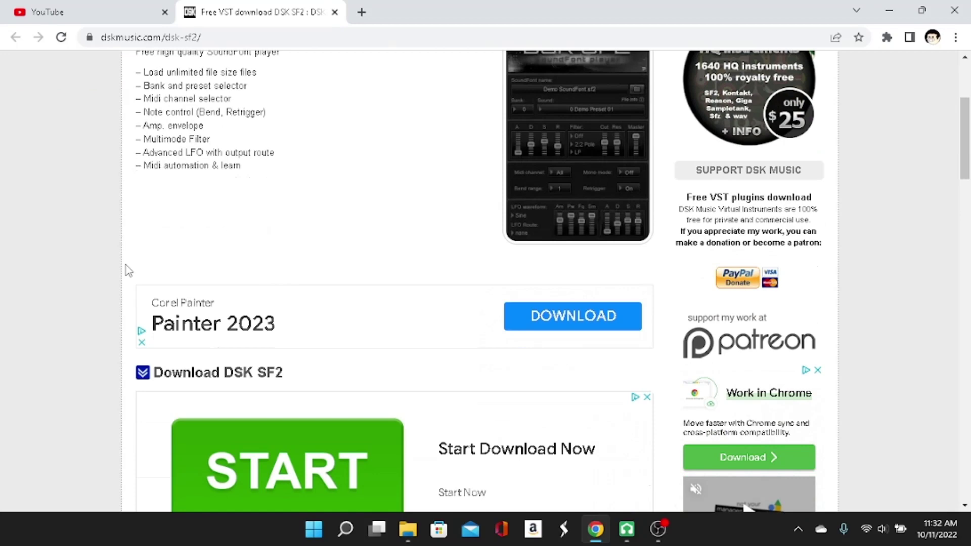
pyautogui.scroll(-1, 126, 265)
pyautogui.scroll(-1, 127, 265)
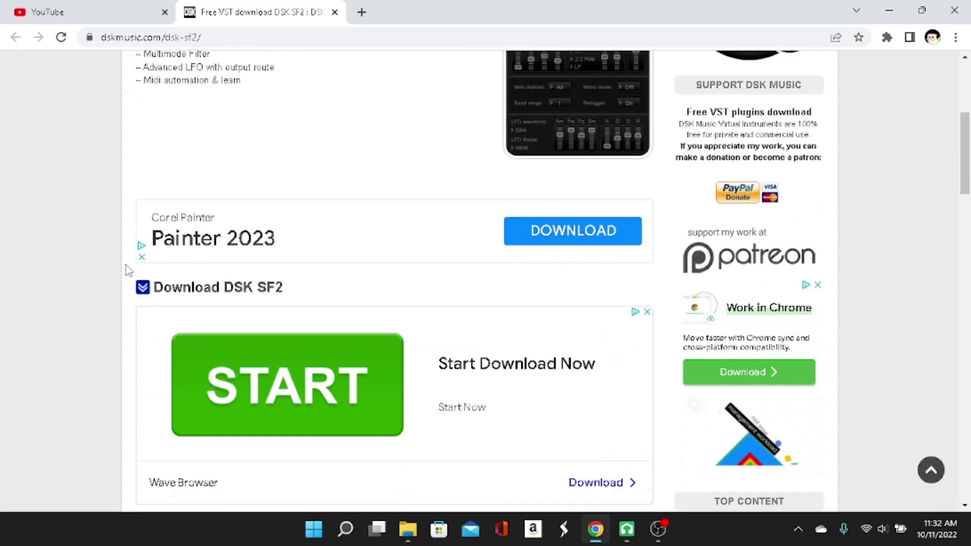
pyautogui.scroll(-1, 126, 265)
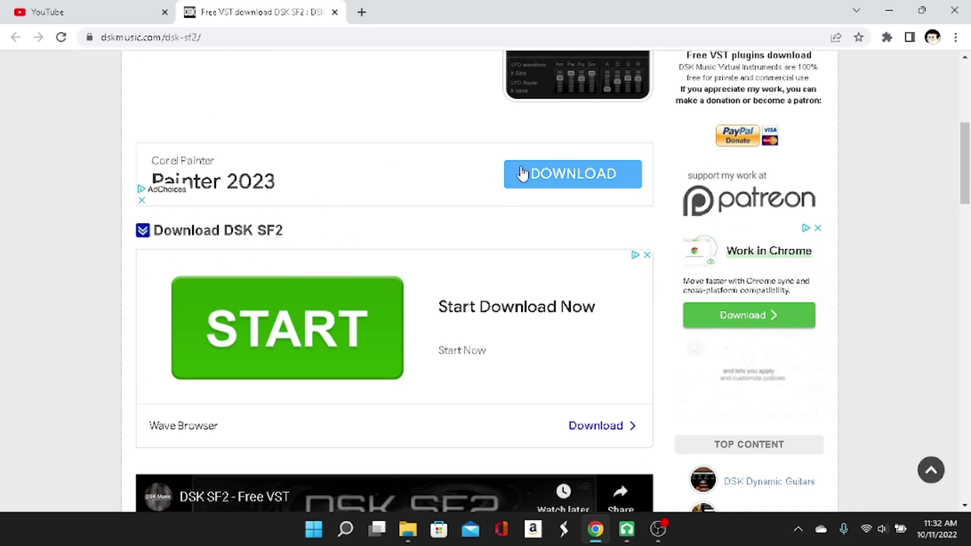
pyautogui.scroll(-1, 6, 277)
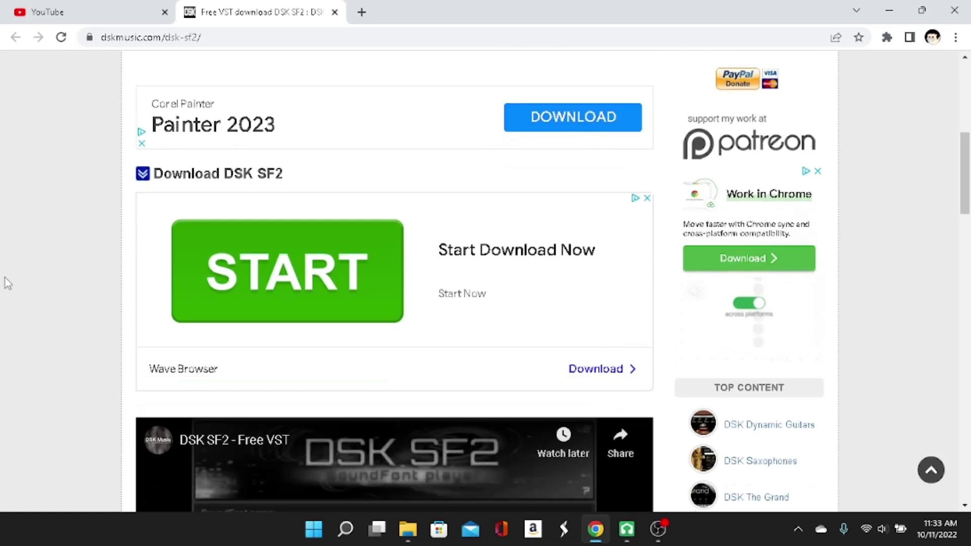
pyautogui.scroll(3, 5, 278)
pyautogui.scroll(3, 5, 277)
pyautogui.scroll(2, 6, 278)
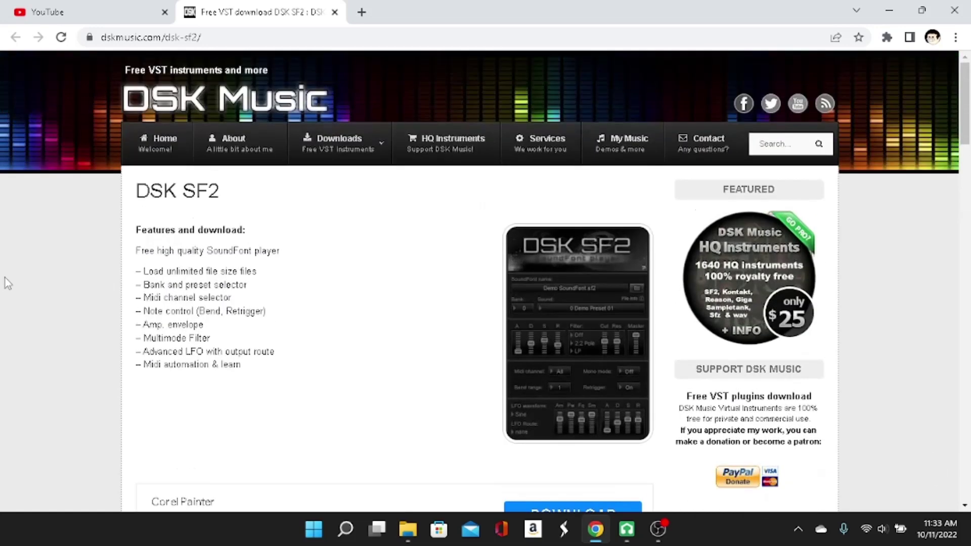
# Step: Bring the OBS Studio recorder window back in front from the taskbar
pyautogui.click(658, 529)
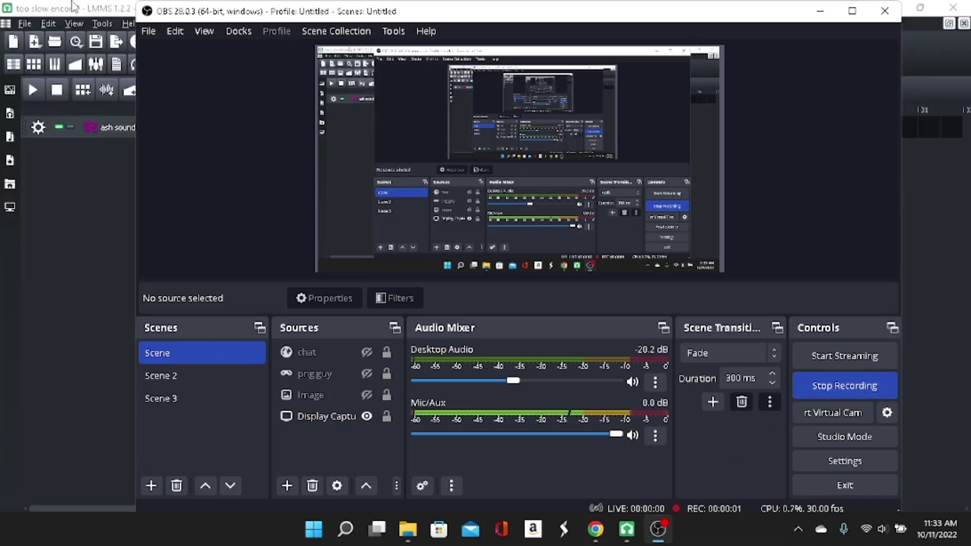
# Step: Drag VeSTige from Instrument Plugins into the Song Editor, then remove that extra track
pyautogui.click(72, 6)
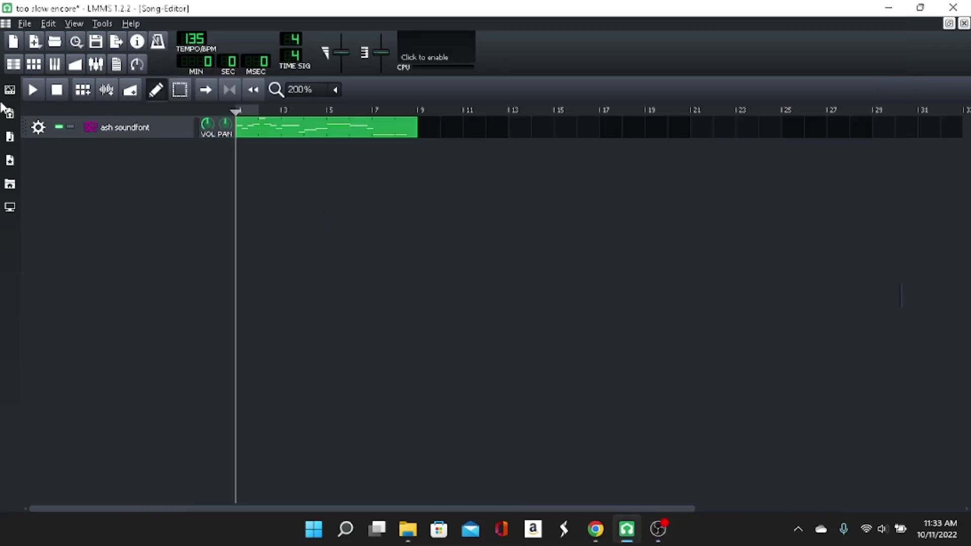
pyautogui.click(10, 91)
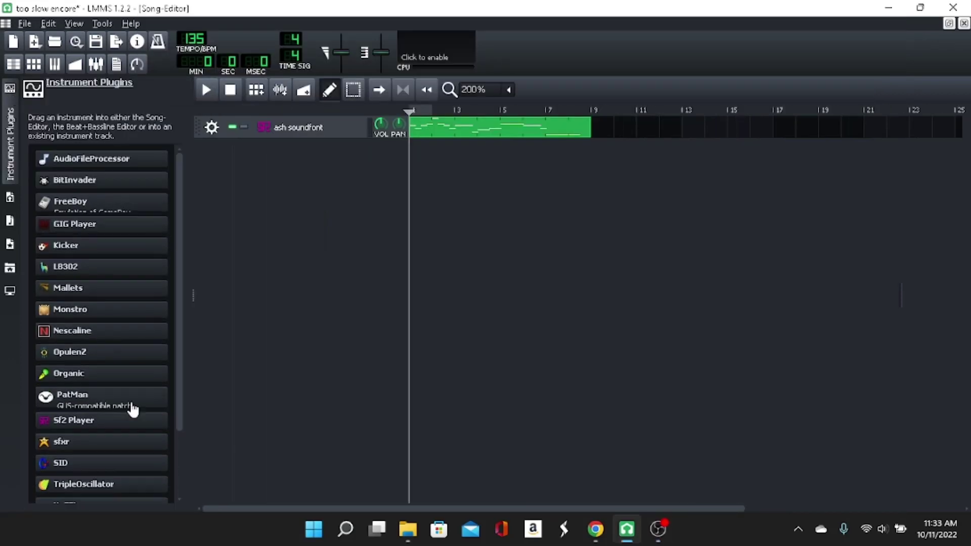
pyautogui.scroll(-1, 175, 353)
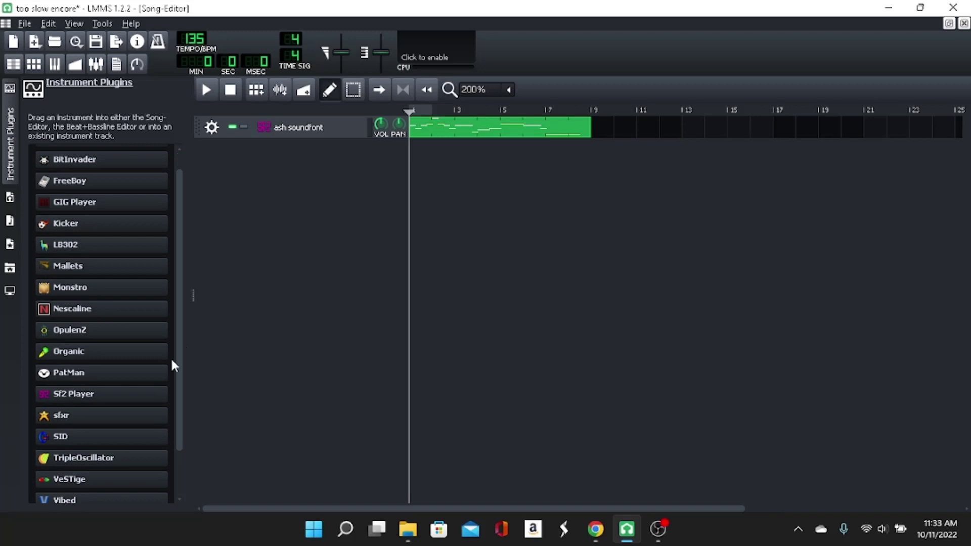
pyautogui.moveTo(180, 187); pyautogui.dragTo(174, 237)
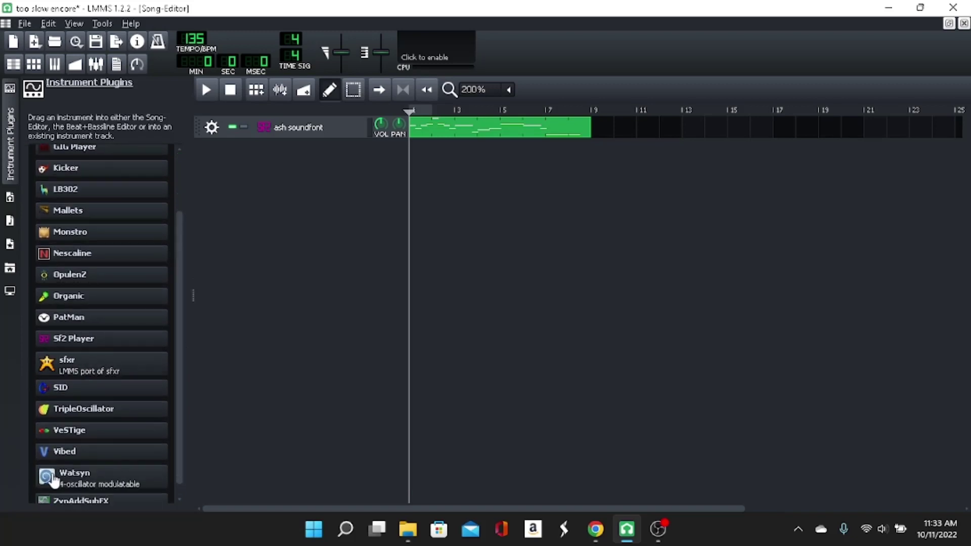
pyautogui.moveTo(69, 478)
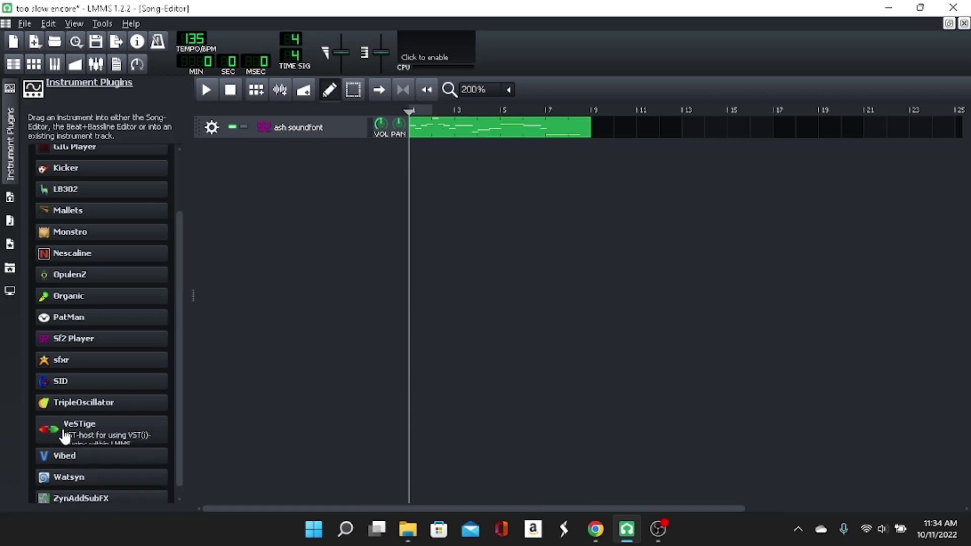
pyautogui.moveTo(69, 423); pyautogui.dragTo(304, 152)
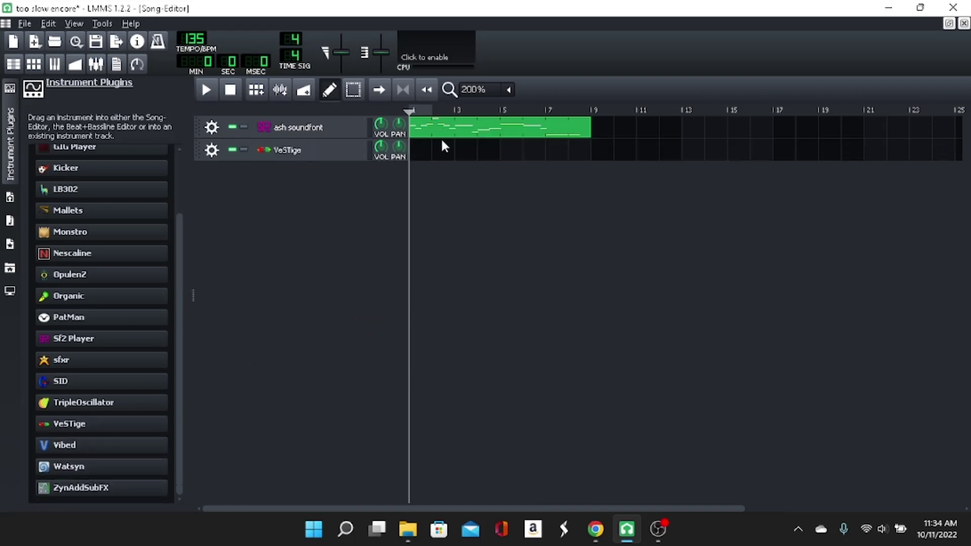
pyautogui.click(212, 151)
pyautogui.click(249, 186)
pyautogui.moveTo(70, 424)
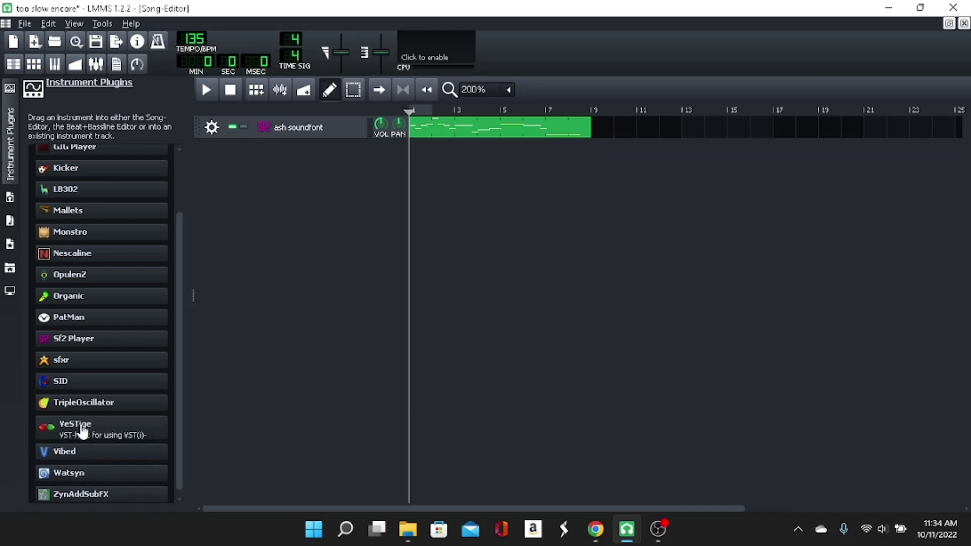
# Step: Add and remove extra VeSTige tracks twice more, then drop VeSTige onto the ash soundfont track
pyautogui.moveTo(82, 431); pyautogui.dragTo(296, 129)
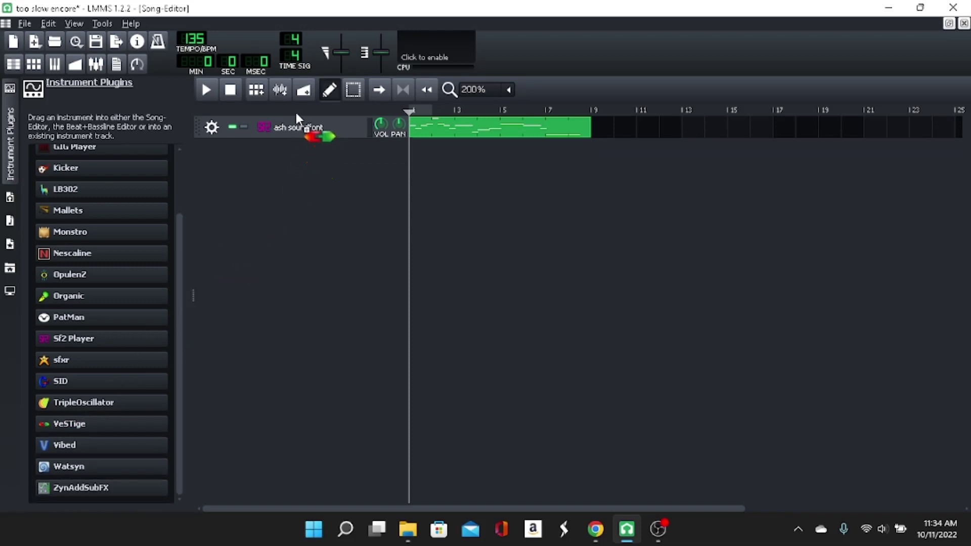
pyautogui.click(211, 150)
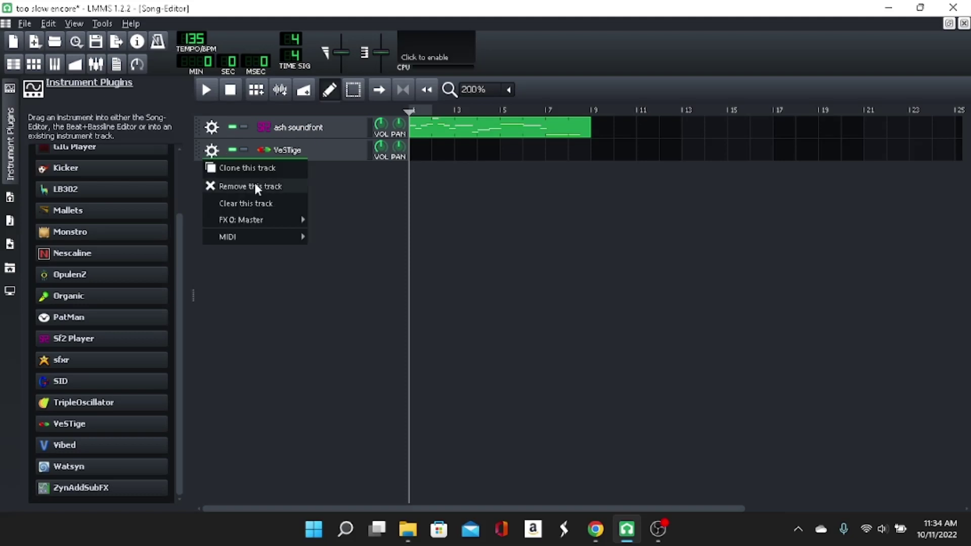
pyautogui.click(251, 185)
pyautogui.moveTo(69, 424)
pyautogui.mouseDown()
pyautogui.moveTo(265, 125)
pyautogui.moveTo(262, 137)
pyautogui.mouseUp()
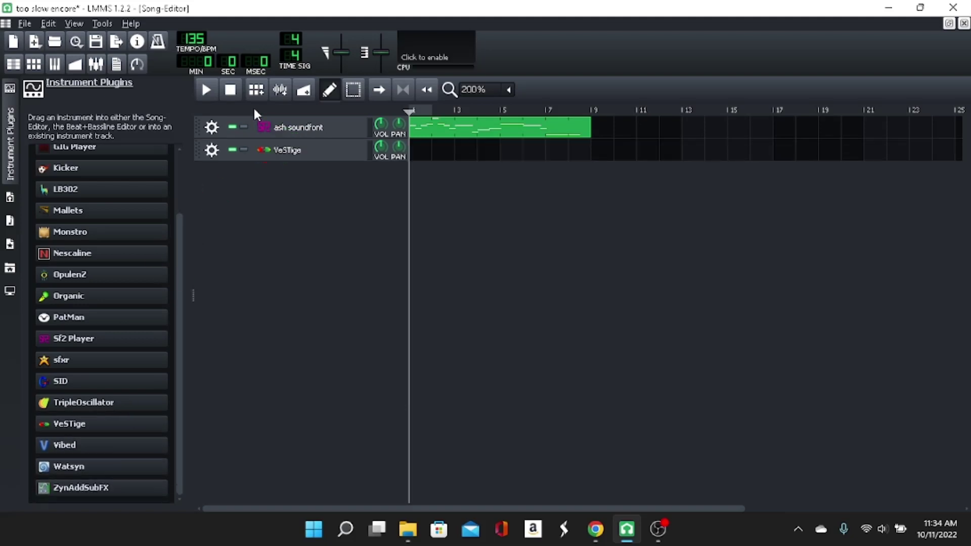
pyautogui.click(212, 150)
pyautogui.click(249, 187)
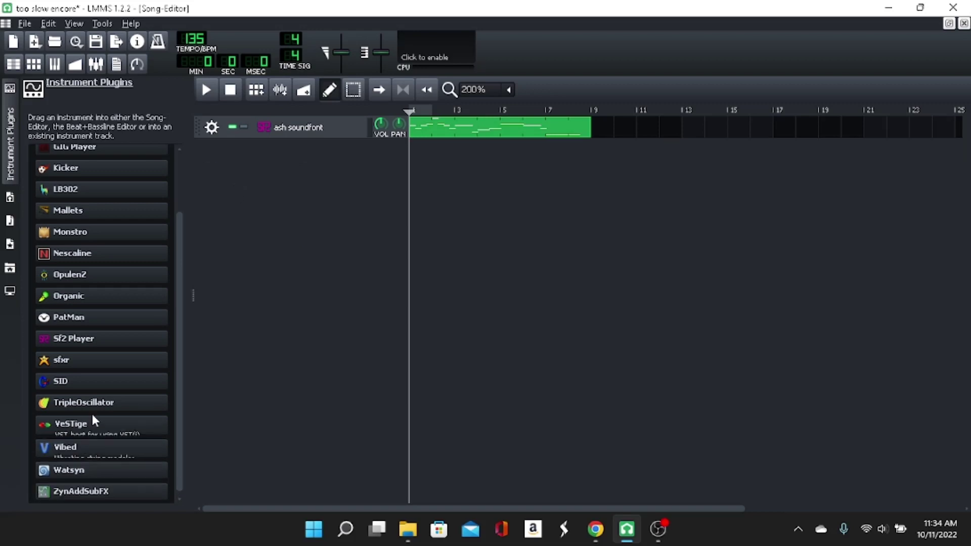
pyautogui.moveTo(91, 429); pyautogui.dragTo(258, 131)
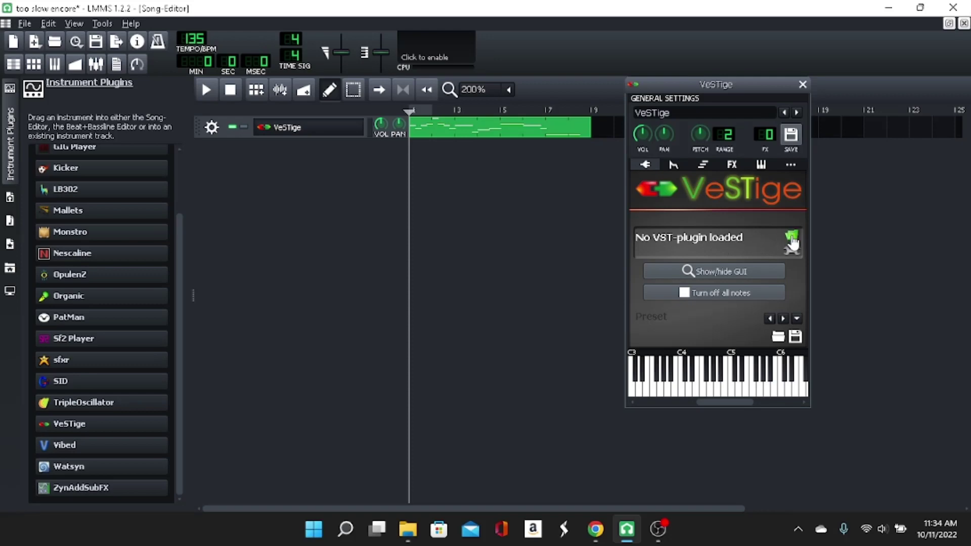
# Step: Open VeSTige's VST plugin file browser, then stop and restart the OBS recording
pyautogui.click(792, 238)
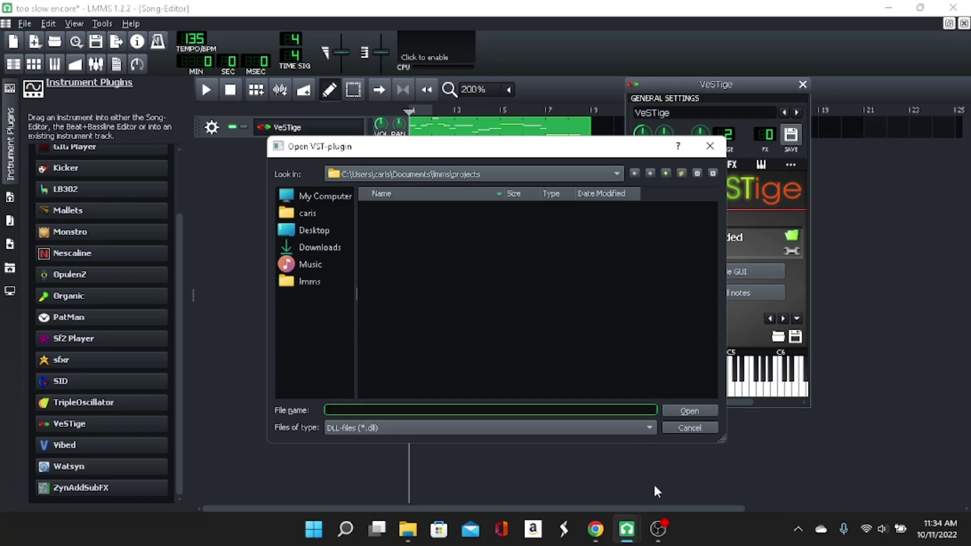
pyautogui.click(658, 528)
pyautogui.click(844, 386)
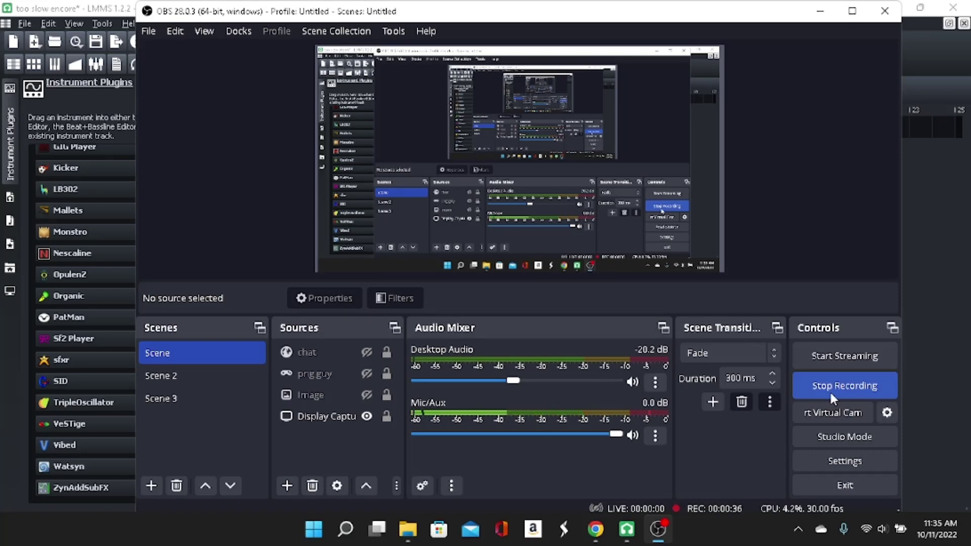
# Step: Stop the OBS recording and bring the LMMS Song Editor back in front
pyautogui.click(828, 390)
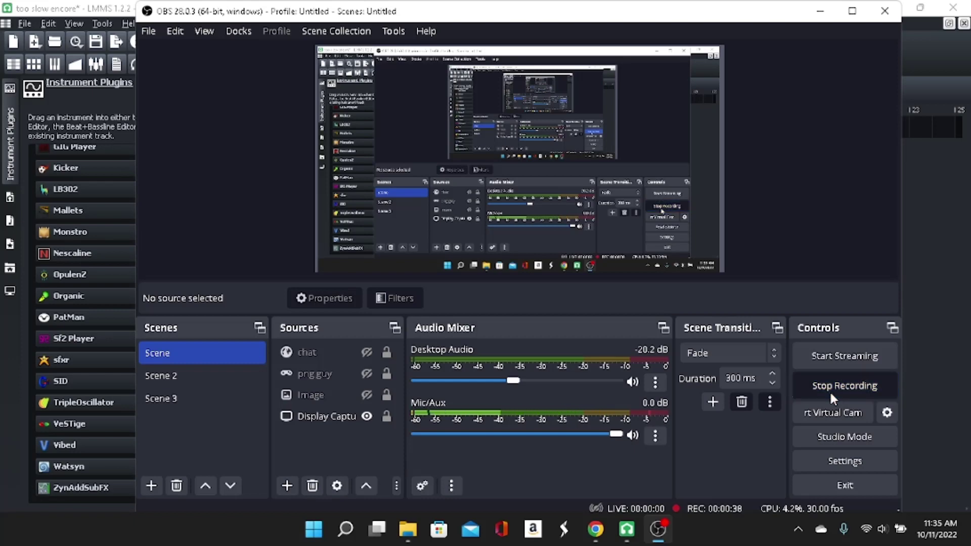
pyautogui.click(627, 529)
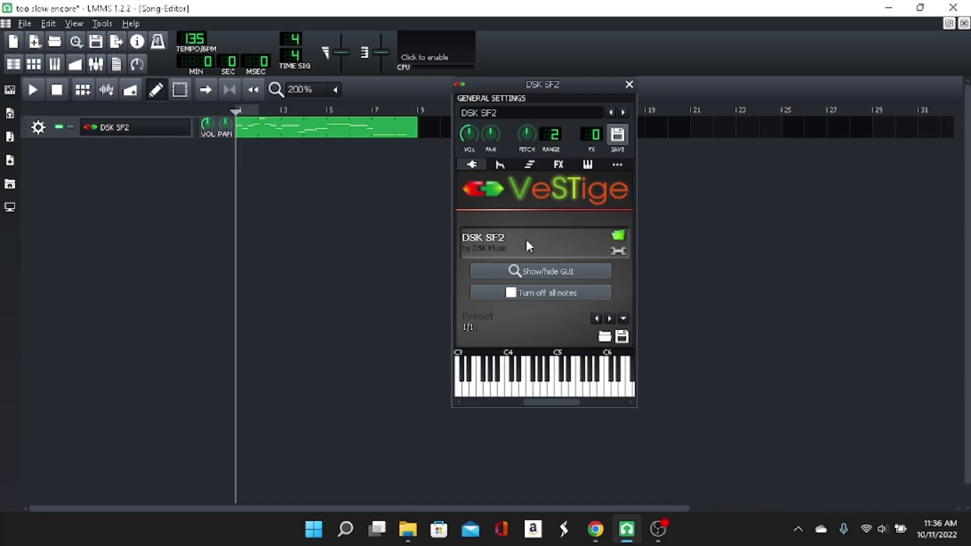
# Step: Show the DSK SF2 interface and load 'bopeebo bf soundfont' from the custom sfs folder
pyautogui.click(525, 272)
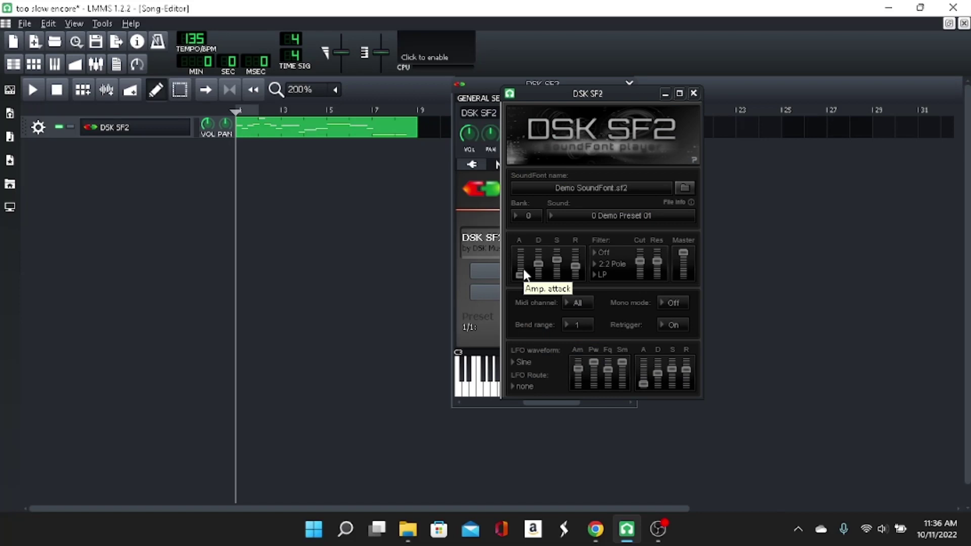
pyautogui.click(685, 188)
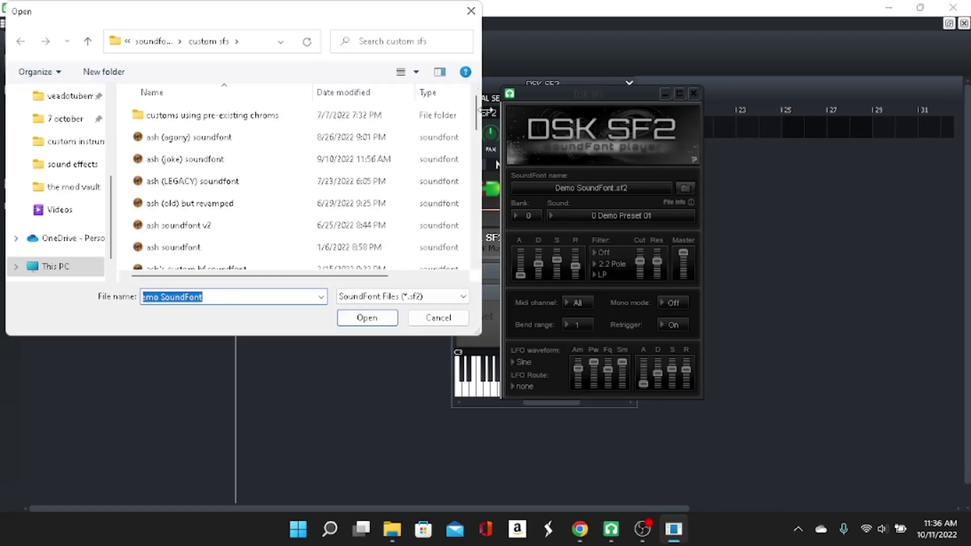
pyautogui.moveTo(482, 112); pyautogui.dragTo(482, 152)
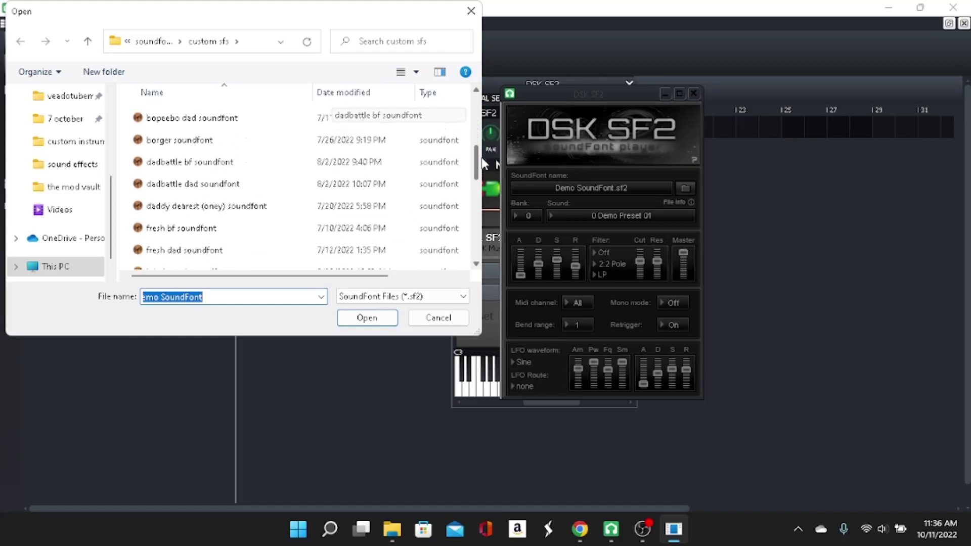
pyautogui.scroll(3, 304, 190)
pyautogui.doubleClick(189, 143)
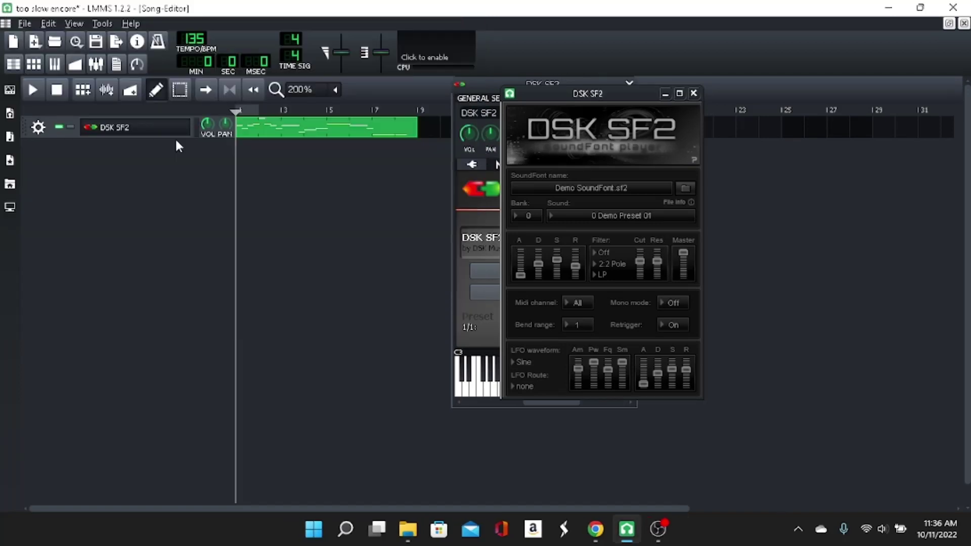
# Step: Hide the DSK SF2 controls and audition the soundfont with test notes on the keyboard
pyautogui.click(695, 94)
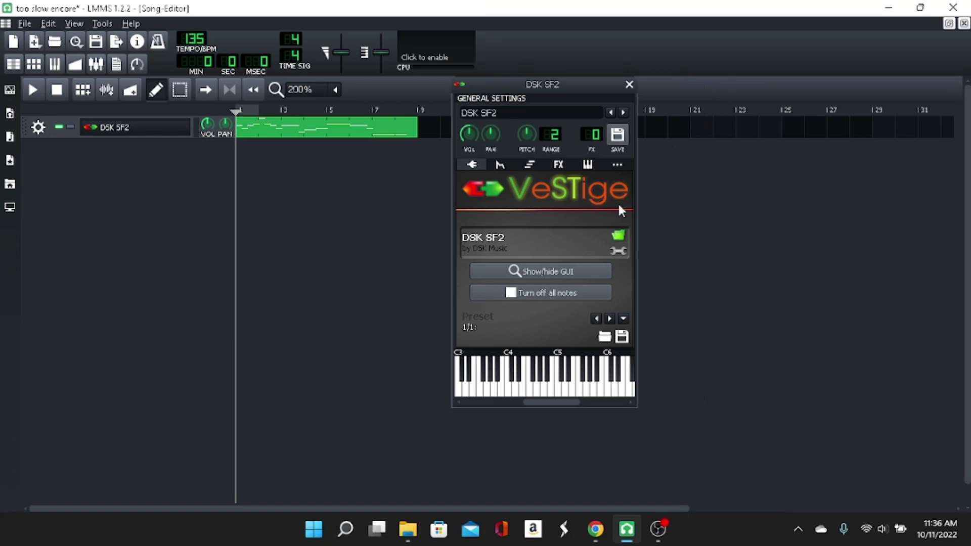
pyautogui.click(536, 380)
pyautogui.moveTo(562, 379); pyautogui.dragTo(571, 390)
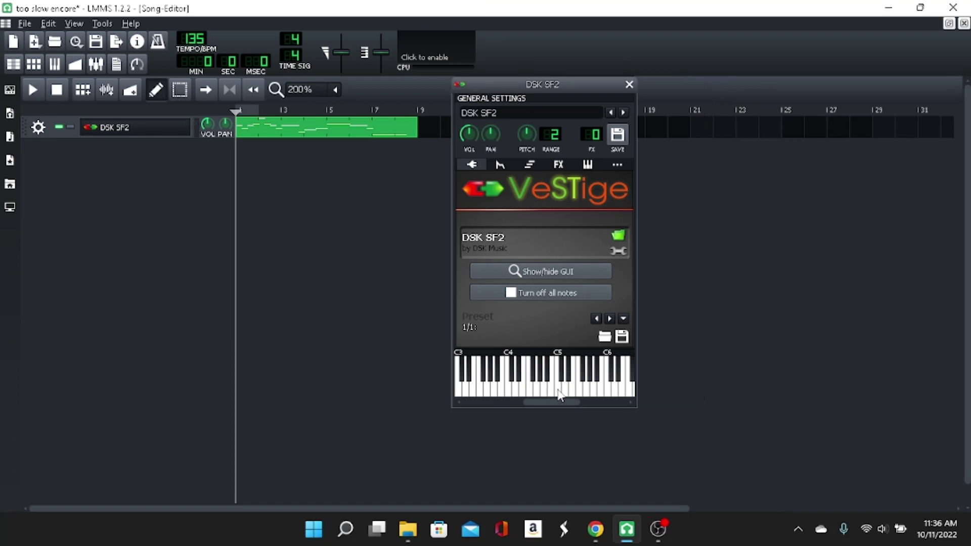
pyautogui.click(518, 380)
pyautogui.click(580, 375)
pyautogui.click(517, 380)
pyautogui.click(590, 385)
pyautogui.moveTo(574, 376)
pyautogui.mouseDown()
pyautogui.moveTo(524, 380)
pyautogui.moveTo(563, 405)
pyautogui.mouseUp()
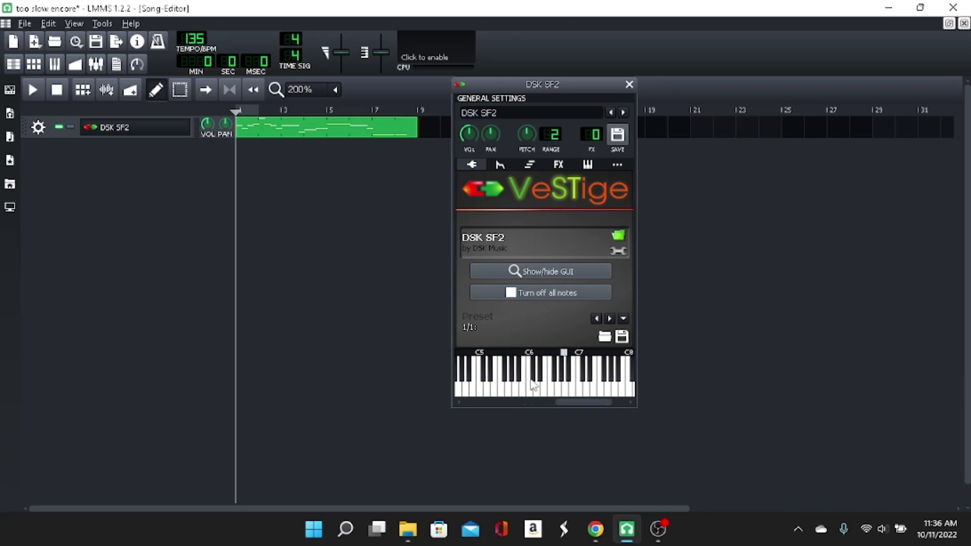
# Step: Play more test runs, adjust volume, close the instrument window, and start song playback
pyautogui.moveTo(533, 385); pyautogui.dragTo(454, 386)
pyautogui.press('XF86AudioLowerVolume')
pyautogui.moveTo(475, 383); pyautogui.dragTo(576, 383)
pyautogui.click(631, 84)
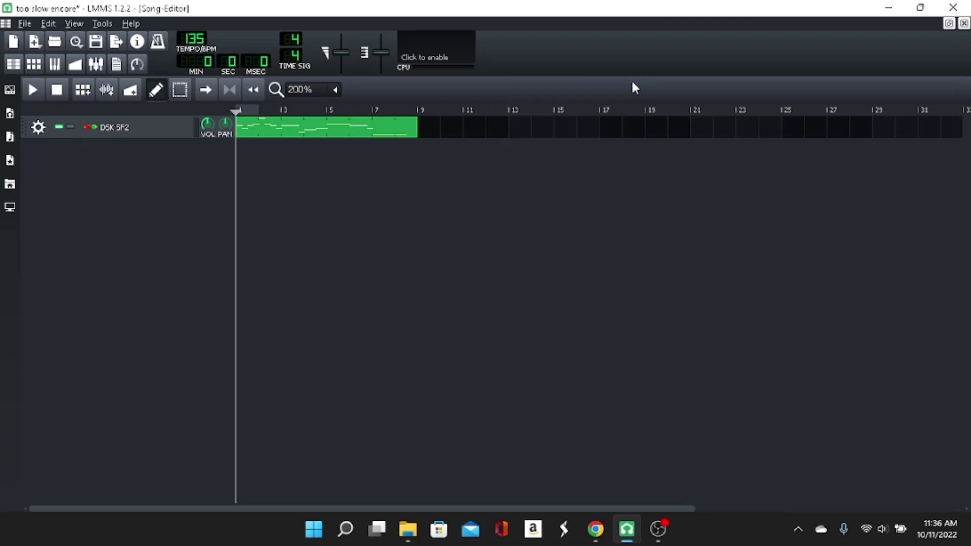
pyautogui.scroll(1, 373, 174)
pyautogui.press('space')
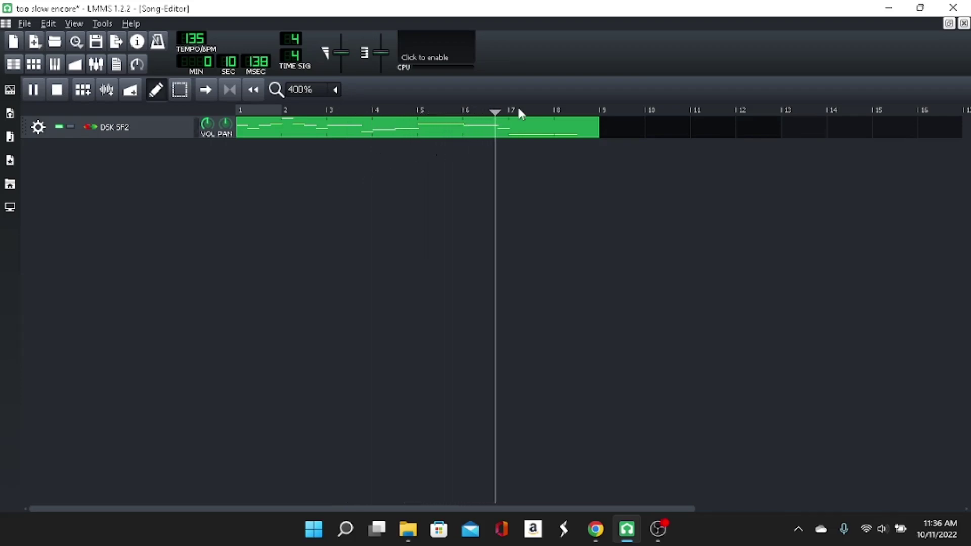
# Step: Stop playback, open and close the DSK SF2 instrument settings, and replay the song briefly
pyautogui.press('space')
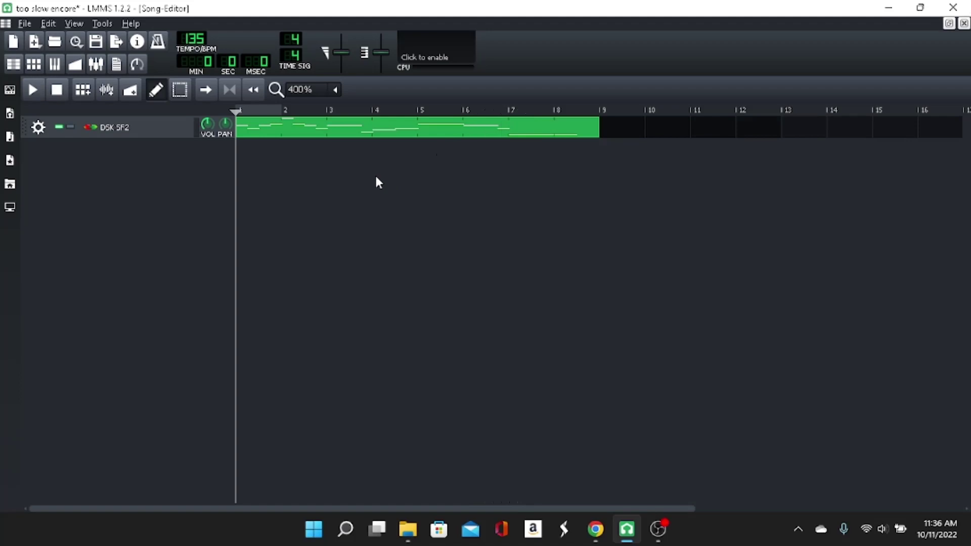
pyautogui.click(173, 135)
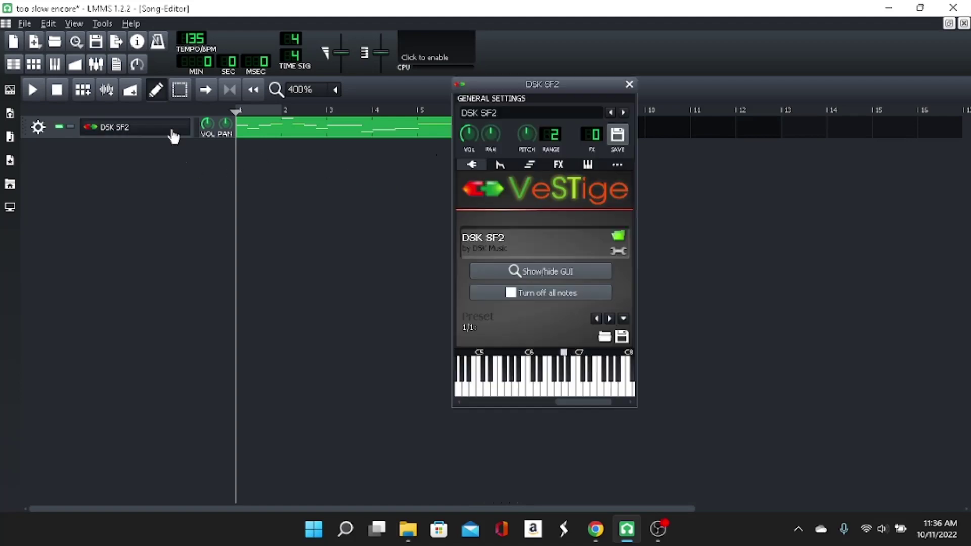
pyautogui.moveTo(588, 408); pyautogui.dragTo(607, 407)
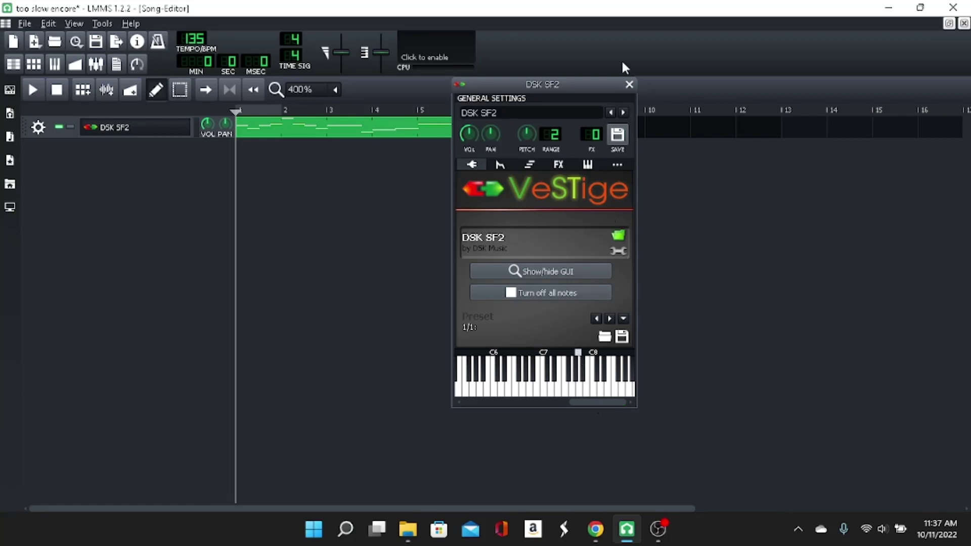
pyautogui.click(629, 85)
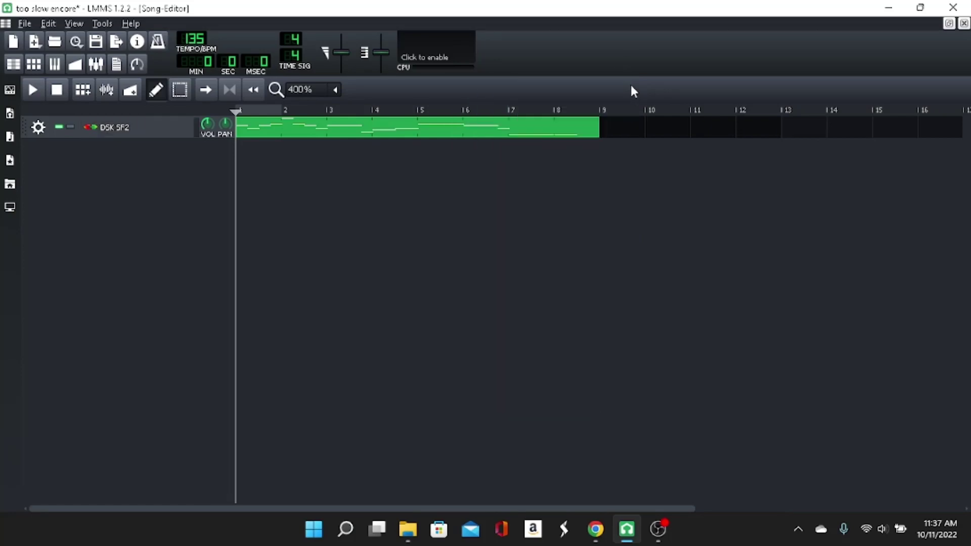
pyautogui.press('space')
pyautogui.press('space')
# Step: Reopen the DSK SF2 instrument window and show the soundfont player's controls
pyautogui.click(106, 127)
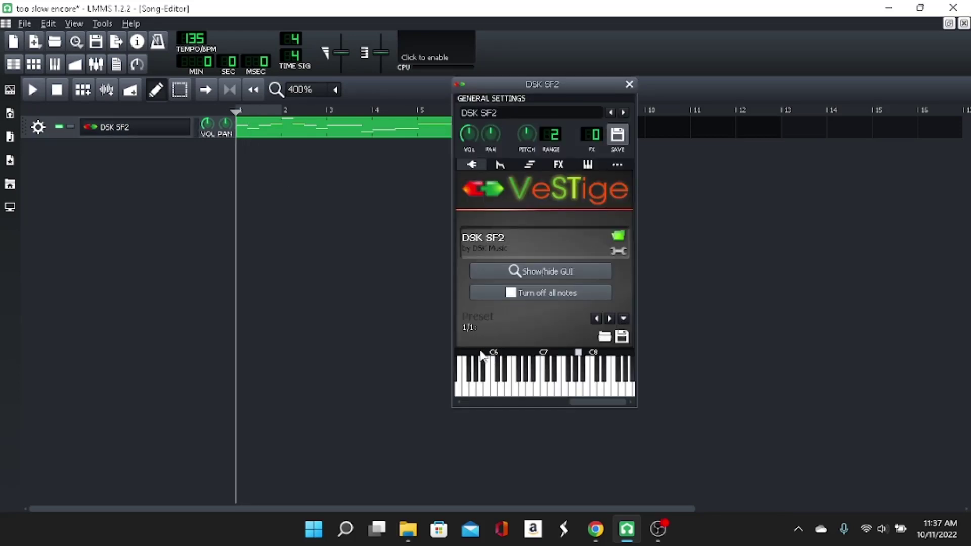
pyautogui.click(629, 85)
pyautogui.press('space')
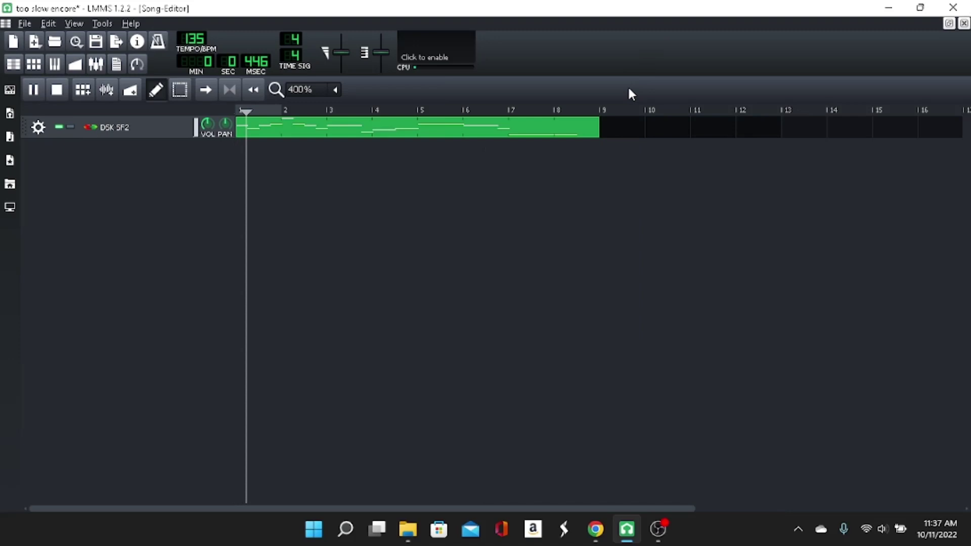
pyautogui.press('space')
pyautogui.click(122, 127)
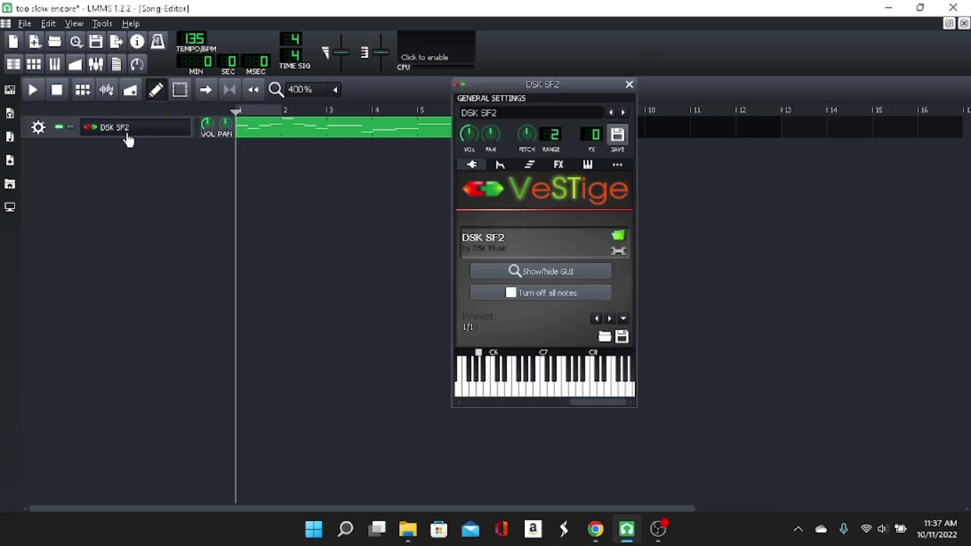
pyautogui.click(599, 272)
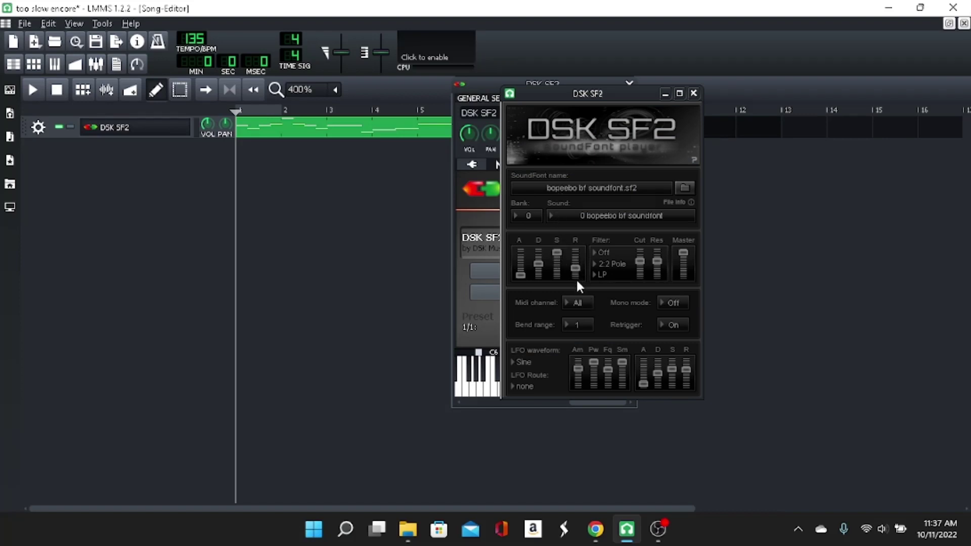
# Step: Set DSK SF2 Mono mode to On and Retrigger to Off
pyautogui.click(673, 303)
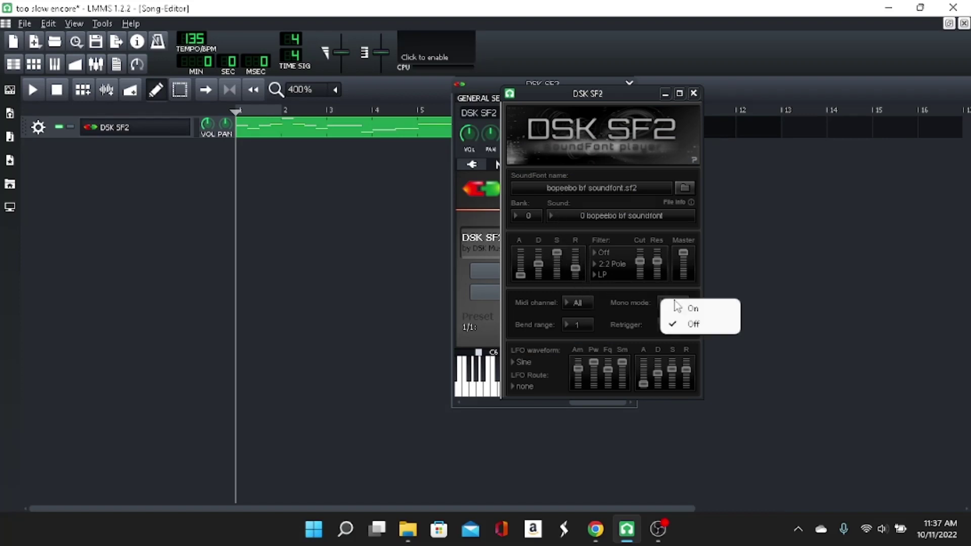
pyautogui.click(638, 307)
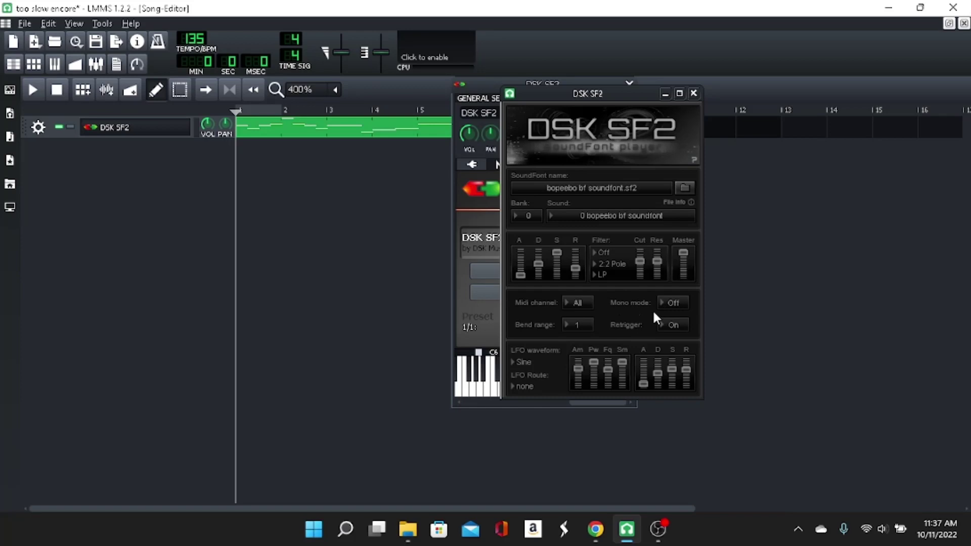
pyautogui.click(672, 304)
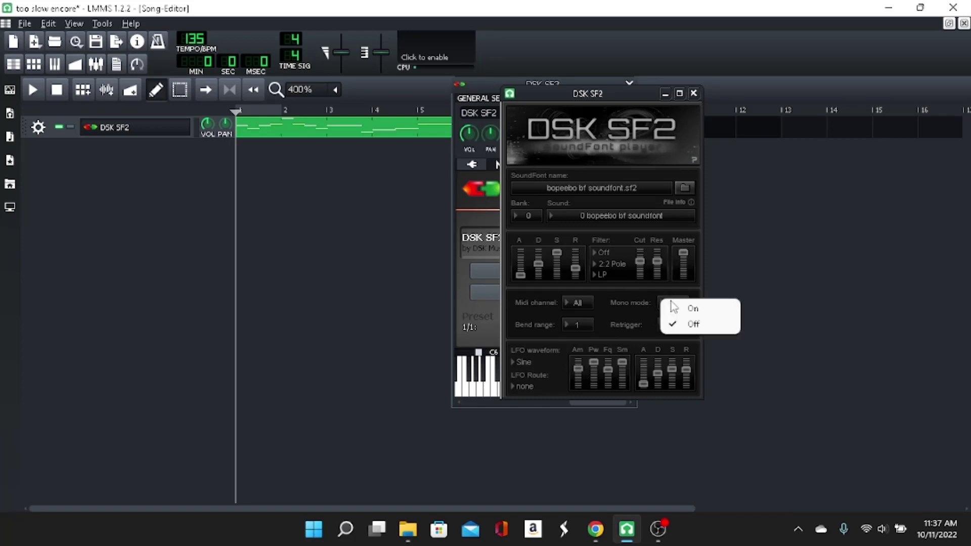
pyautogui.click(683, 309)
pyautogui.click(677, 328)
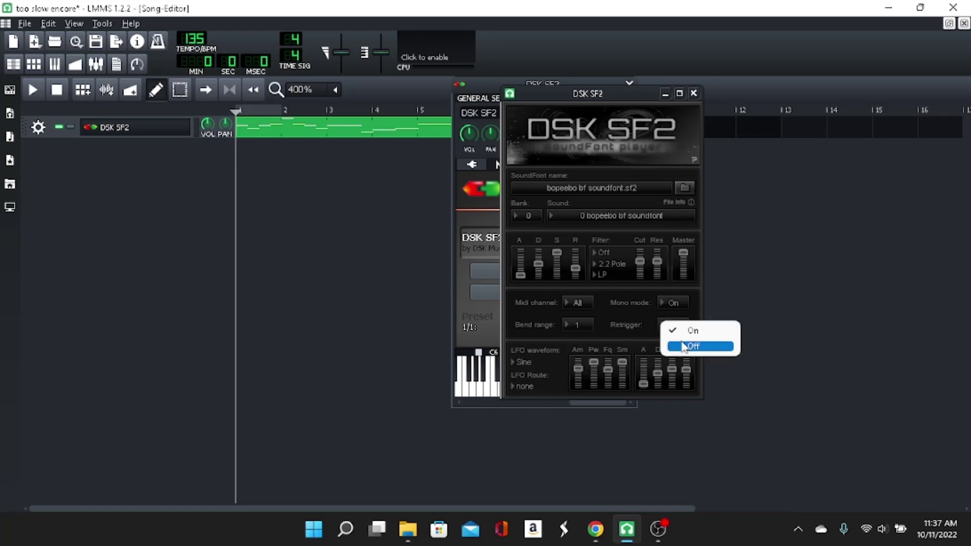
pyautogui.click(684, 348)
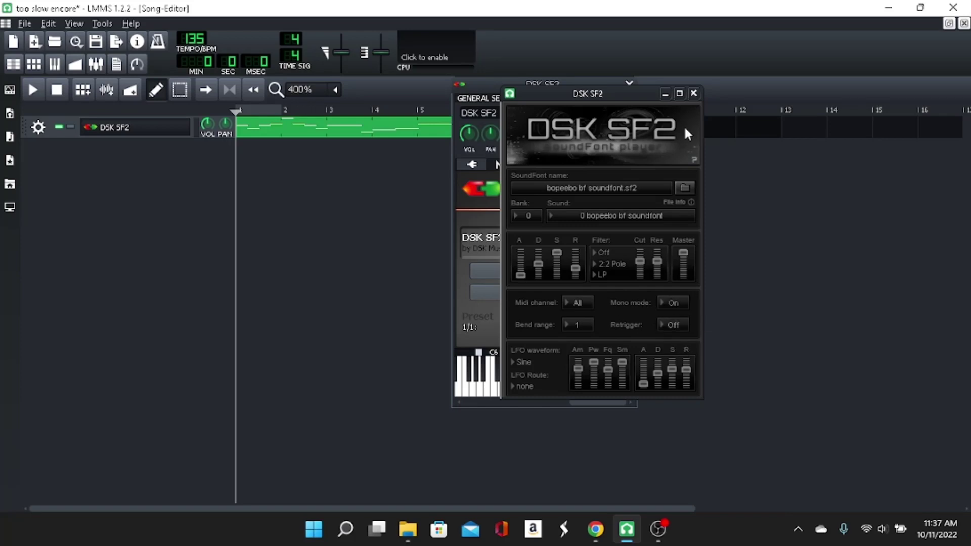
# Step: Close both DSK SF2 windows, replay the song, and open the melody pattern in the piano roll
pyautogui.click(692, 93)
pyautogui.click(629, 83)
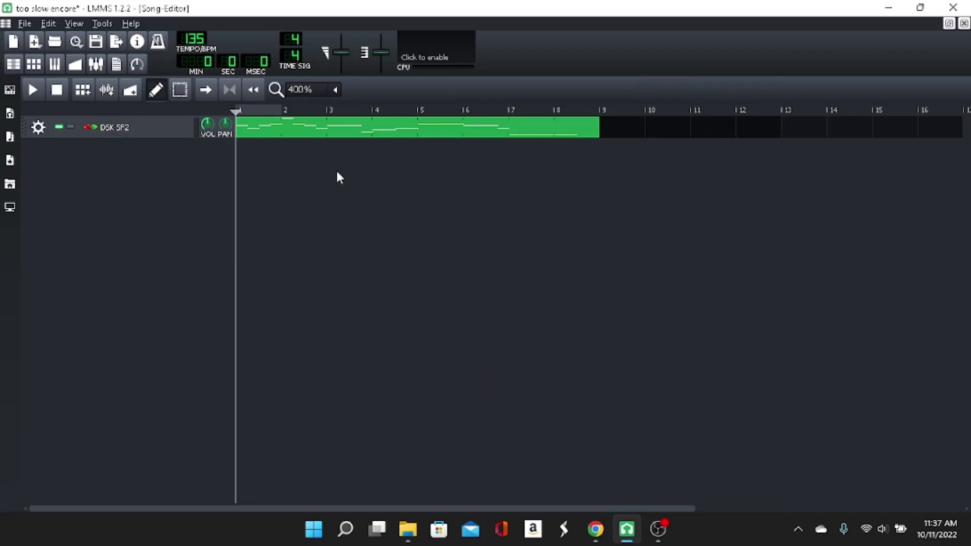
pyautogui.press('space')
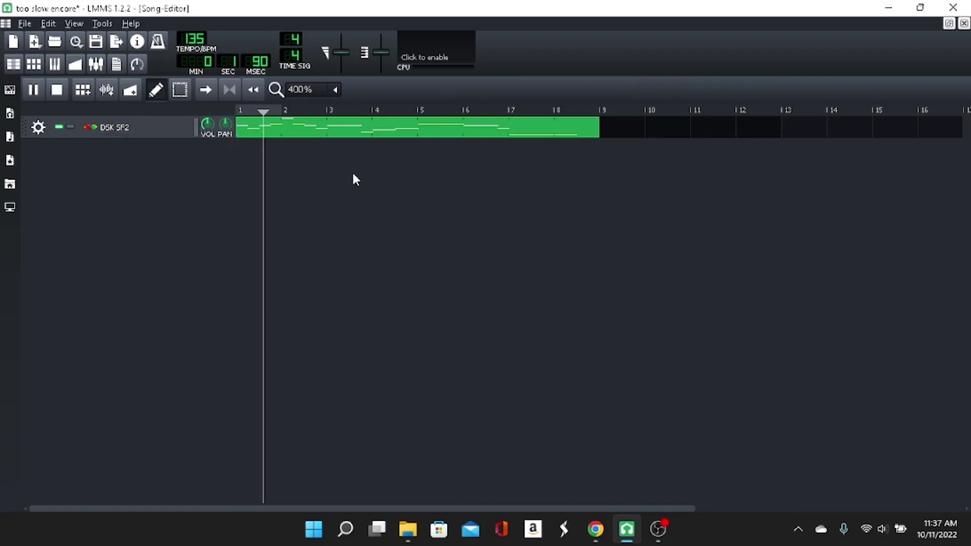
pyautogui.press('space')
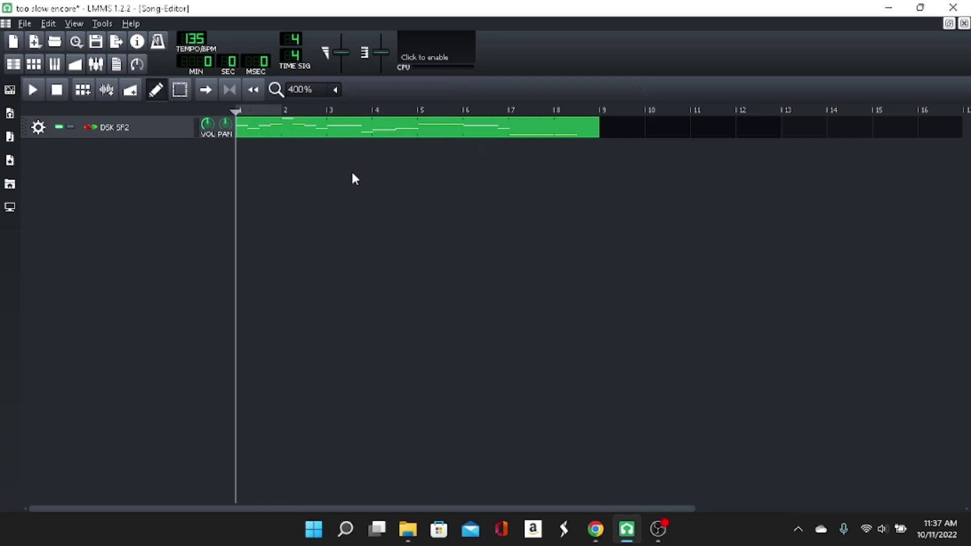
pyautogui.scroll(2, 352, 171)
pyautogui.scroll(-1, 342, 155)
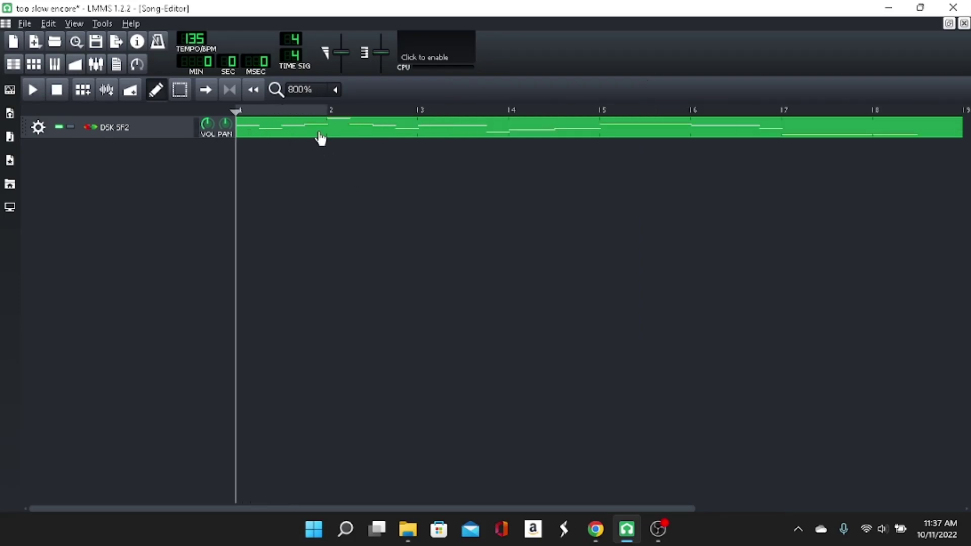
pyautogui.doubleClick(327, 137)
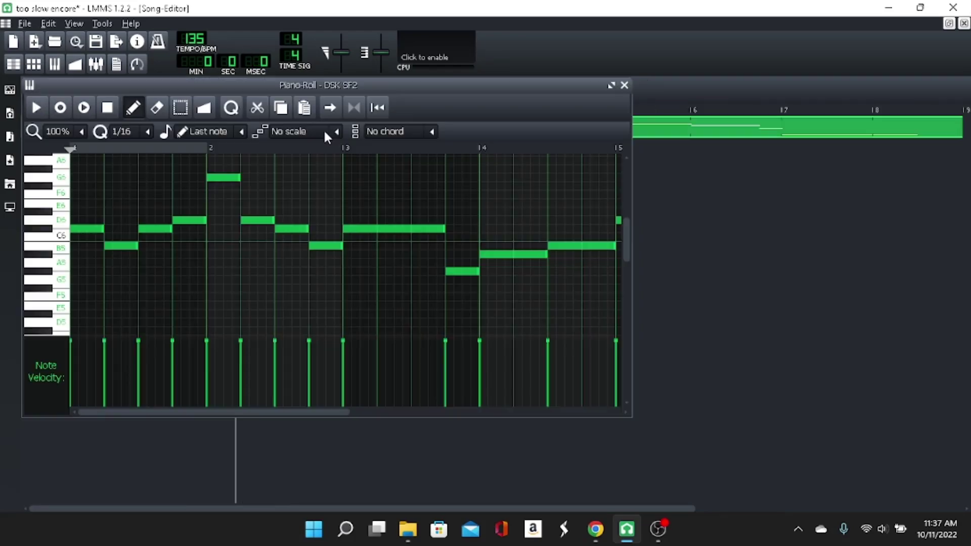
# Step: Maximize the piano roll, select all notes, set snapping to 1/192, and shorten every note slightly
pyautogui.click(613, 85)
pyautogui.scroll(-2, 451, 212)
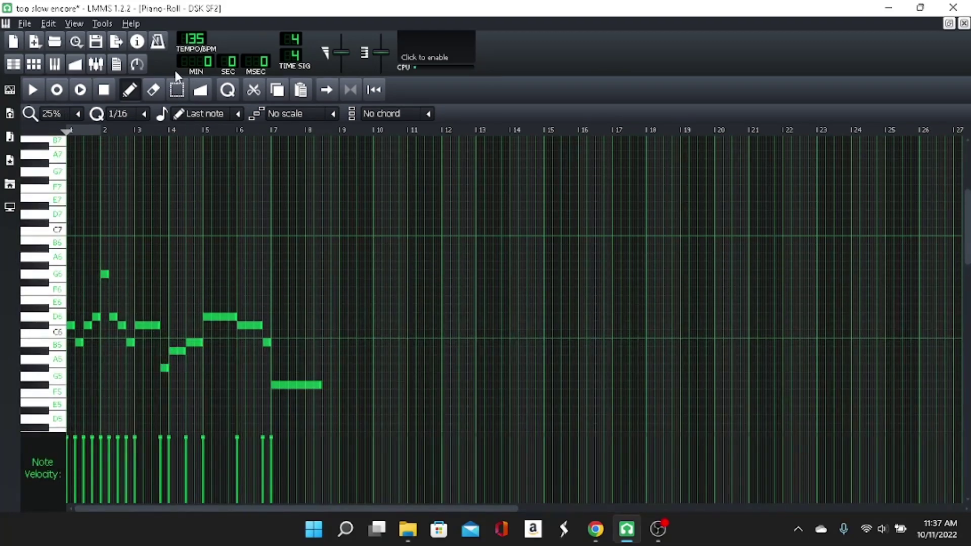
pyautogui.click(176, 89)
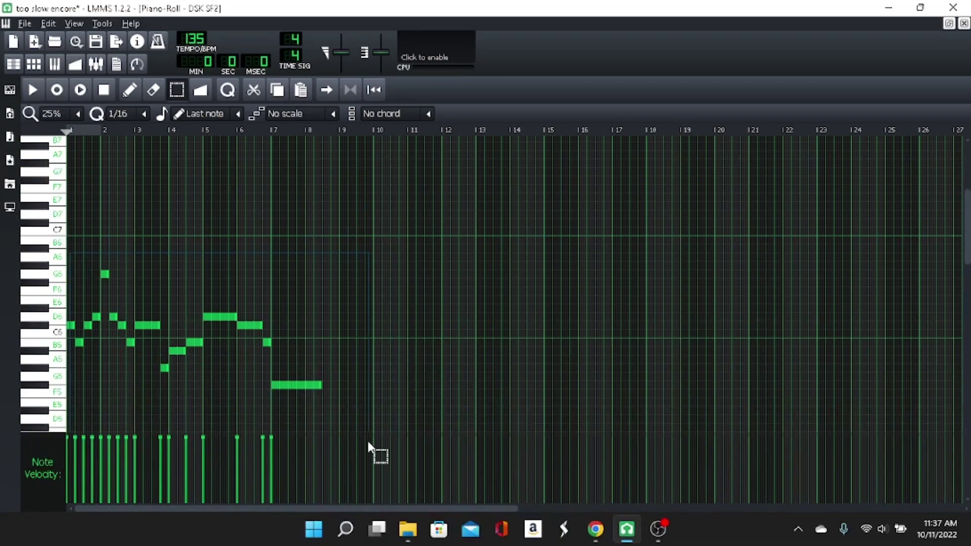
pyautogui.hotkey('ctrl', 'a')
pyautogui.scroll(3, 140, 365)
pyautogui.scroll(1, 140, 366)
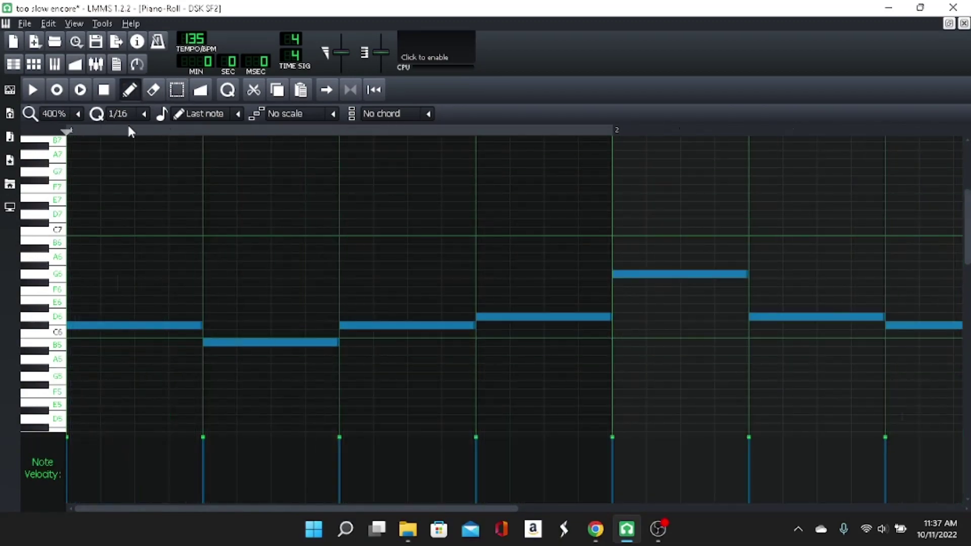
pyautogui.click(141, 115)
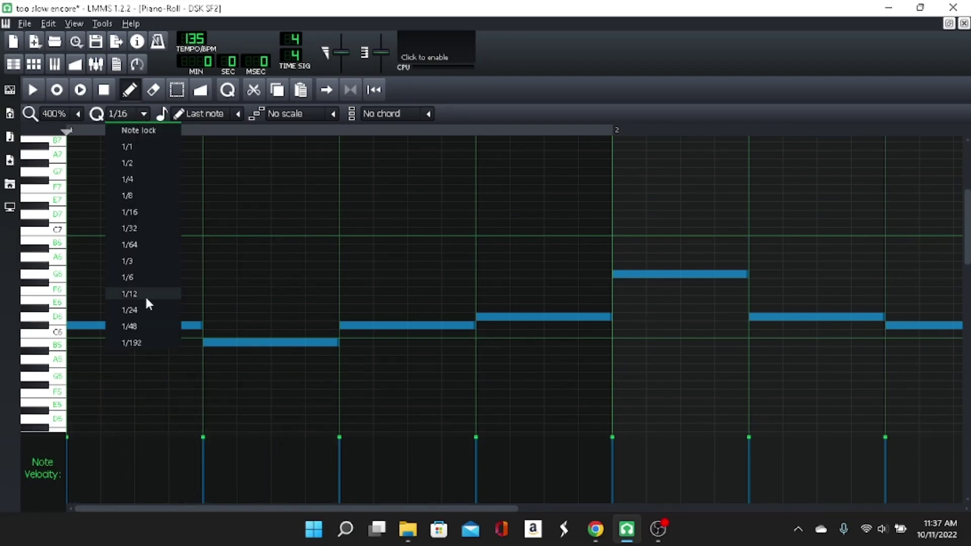
pyautogui.click(140, 343)
pyautogui.scroll(1, 182, 344)
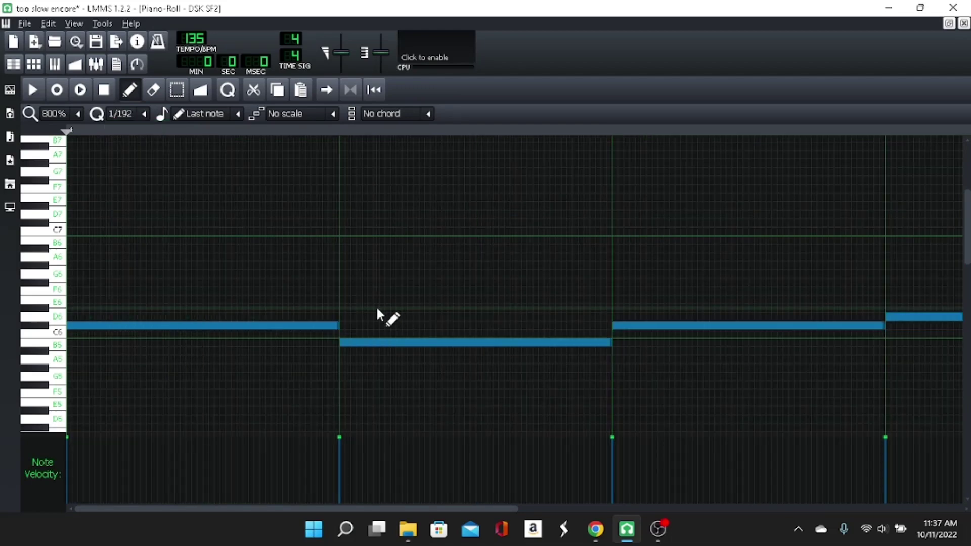
pyautogui.moveTo(340, 329); pyautogui.dragTo(331, 327)
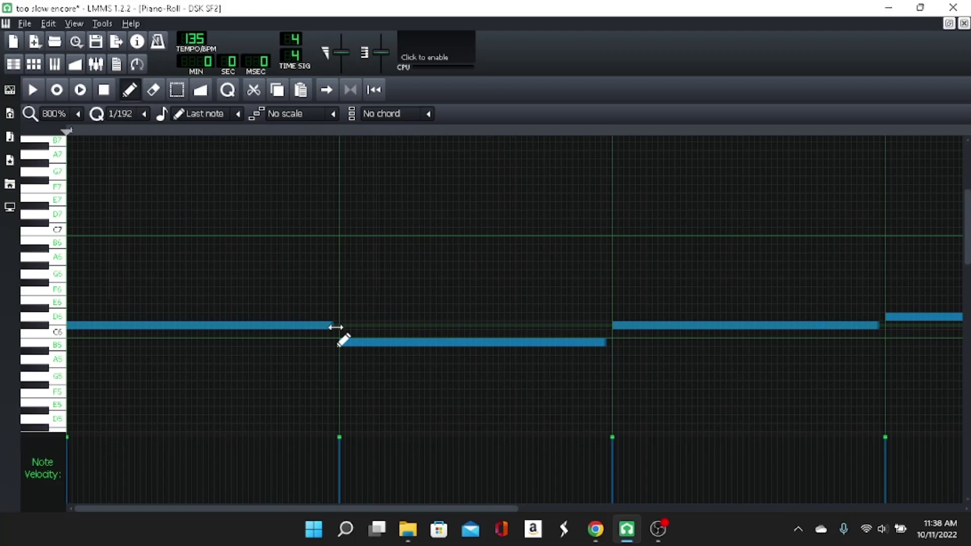
pyautogui.scroll(-2, 339, 333)
pyautogui.scroll(-1, 400, 327)
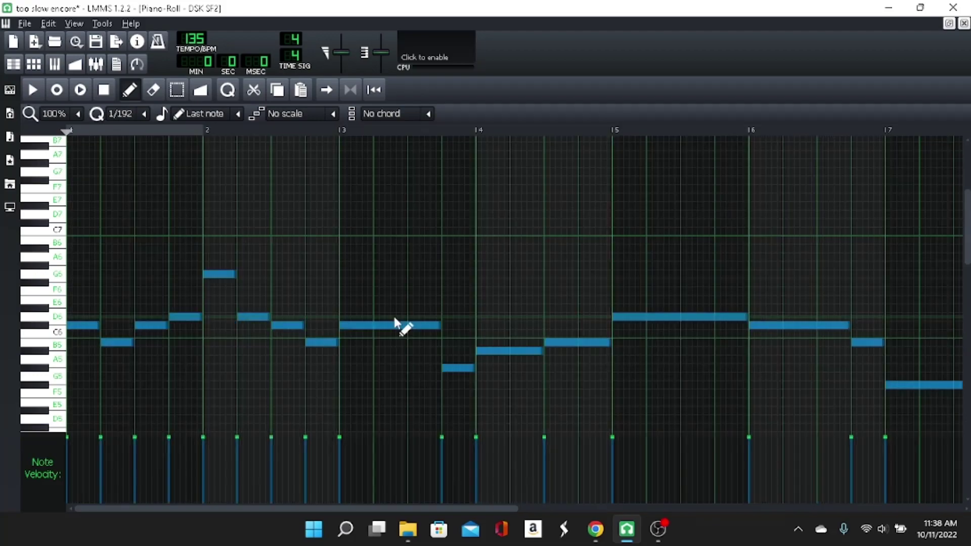
pyautogui.scroll(-2, 400, 326)
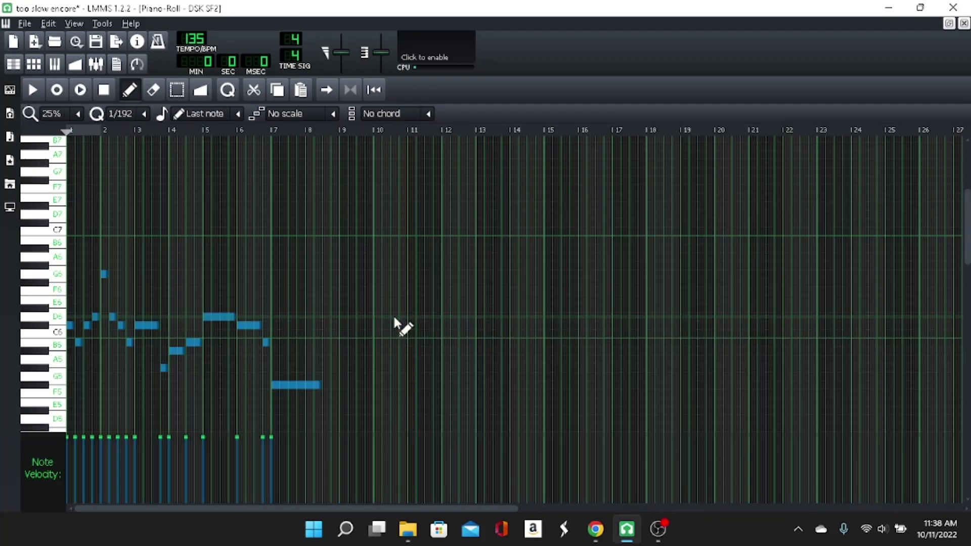
pyautogui.scroll(2, 220, 350)
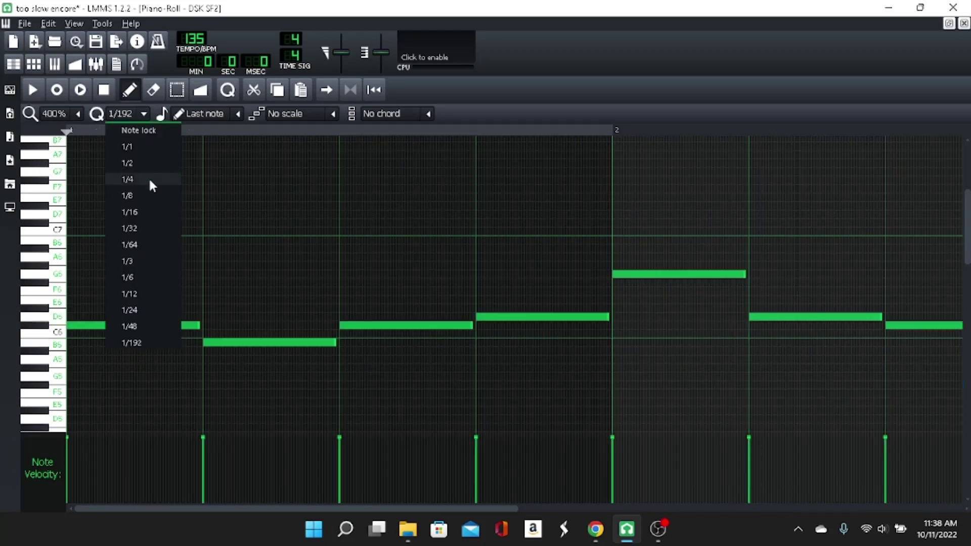
pyautogui.keyDown('ctrl'); pyautogui.scroll(1, 189, 383); pyautogui.keyUp('ctrl')
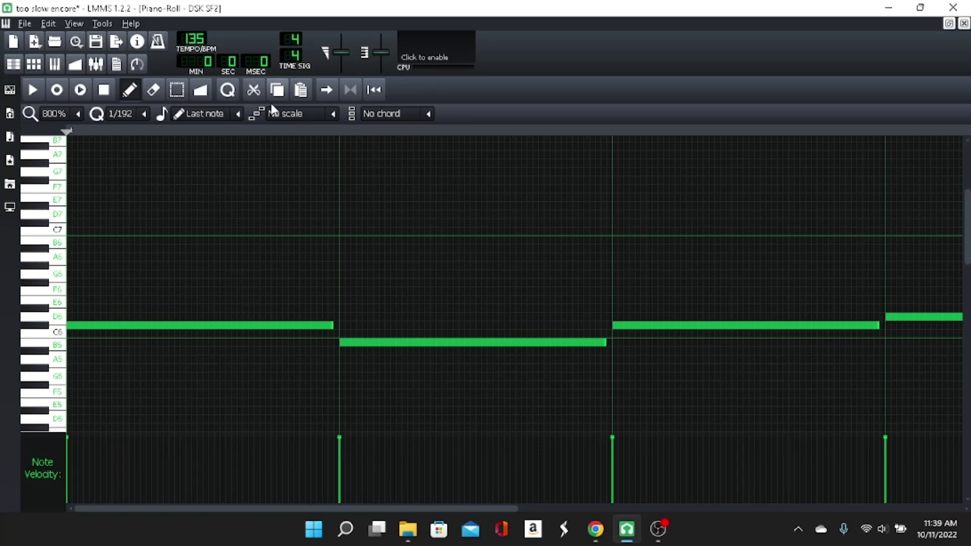
# Step: Try a 1/48 note length, revert to Last note, and delete the high test note
pyautogui.click(236, 114)
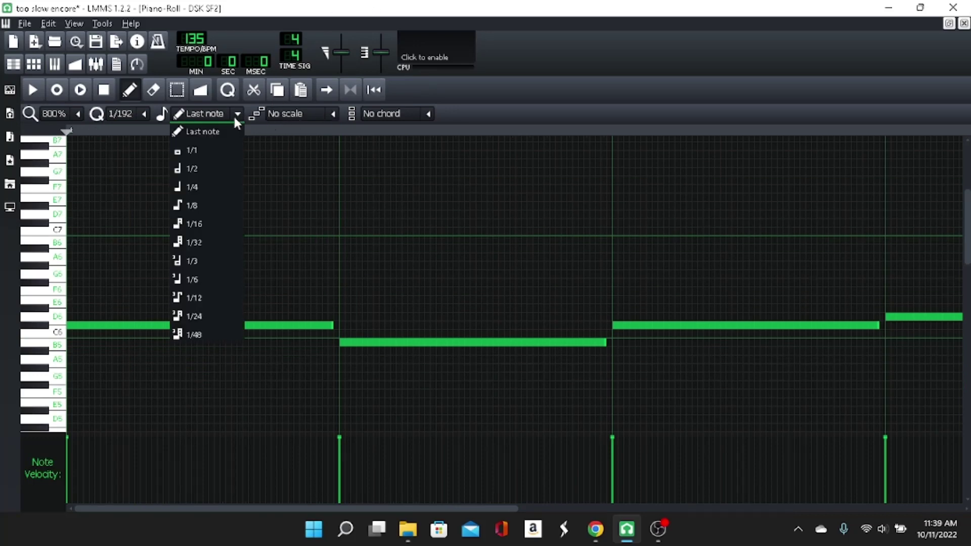
pyautogui.click(193, 335)
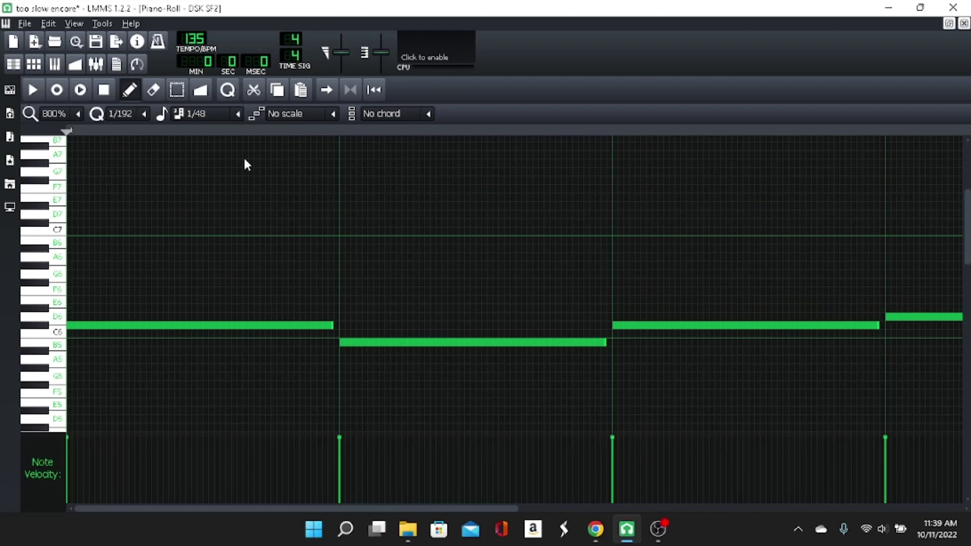
pyautogui.click(286, 283)
pyautogui.click(237, 114)
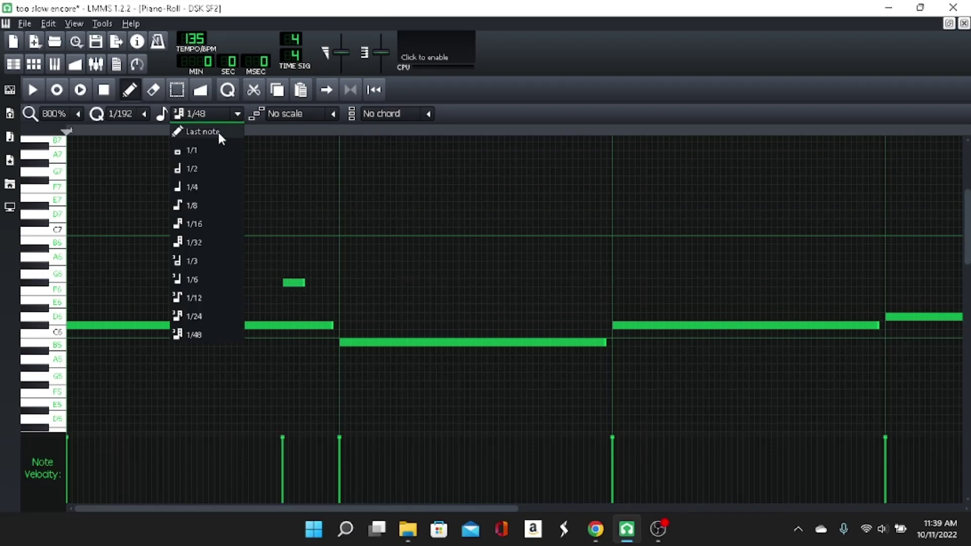
pyautogui.click(208, 130)
pyautogui.moveTo(306, 284); pyautogui.dragTo(288, 284)
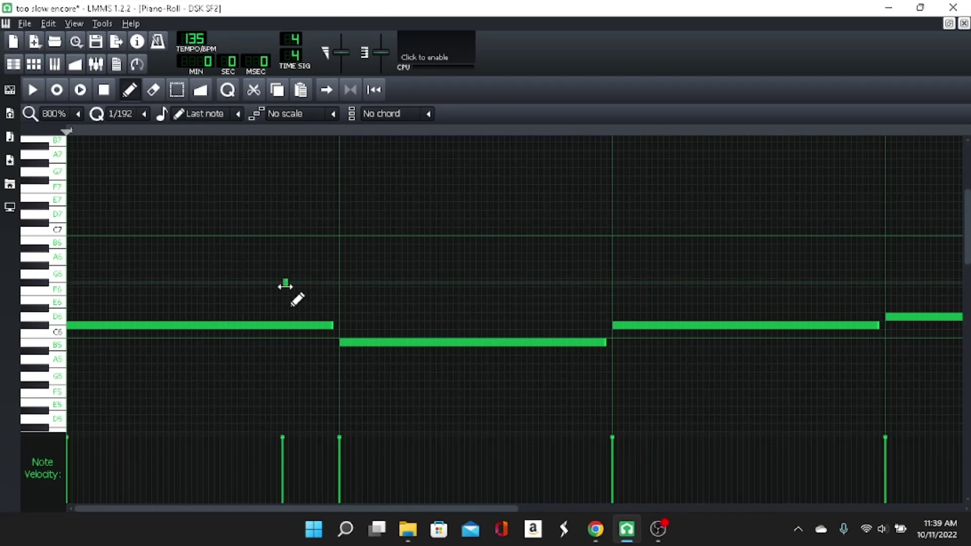
pyautogui.rightClick(286, 283)
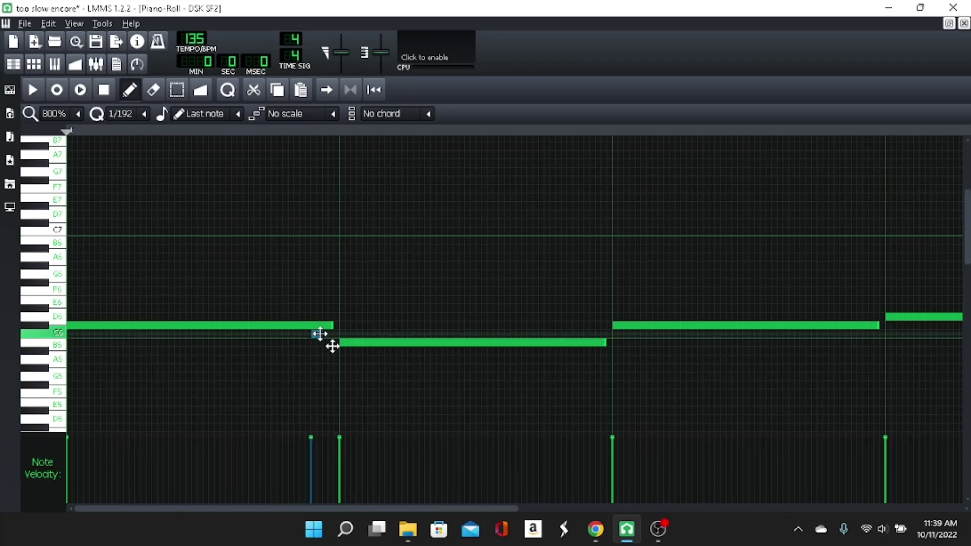
# Step: Trim the first C6 note to the grid line, then try and delete two short notes
pyautogui.moveTo(331, 326); pyautogui.dragTo(340, 326)
pyautogui.click(311, 335)
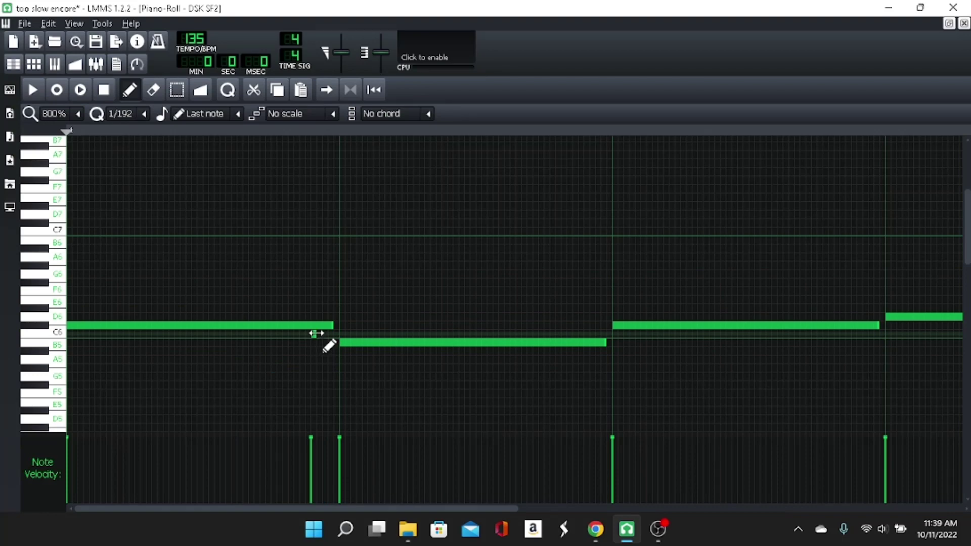
pyautogui.moveTo(317, 334); pyautogui.dragTo(328, 334)
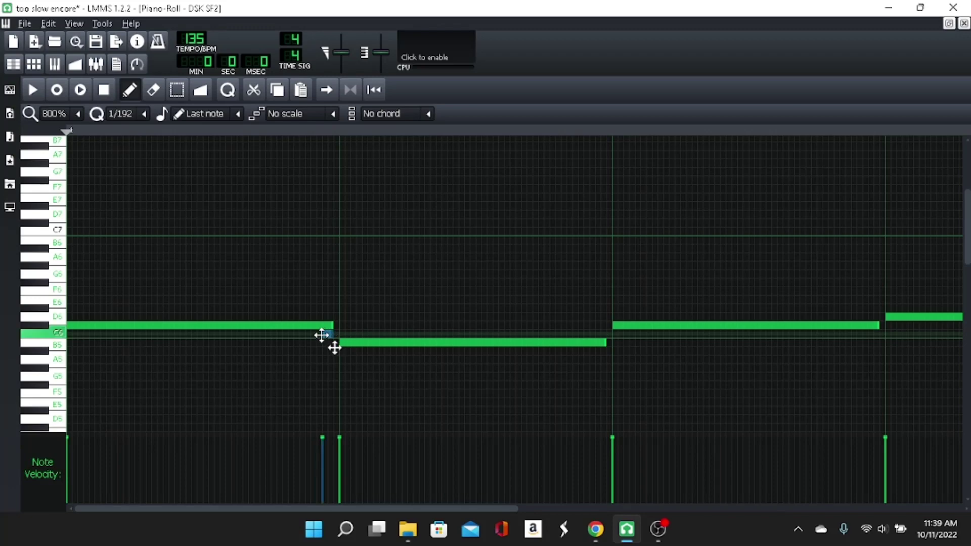
pyautogui.moveTo(325, 334); pyautogui.dragTo(318, 334)
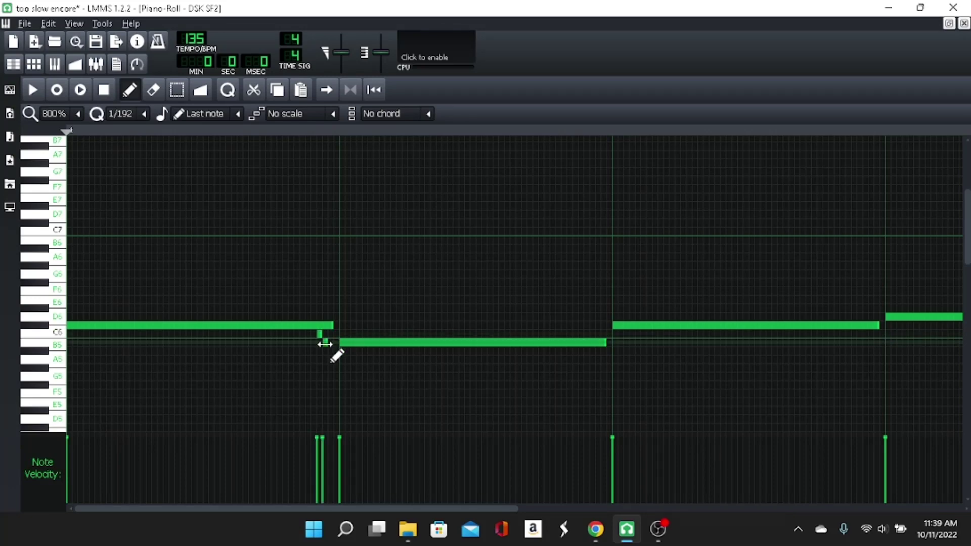
pyautogui.click(326, 345)
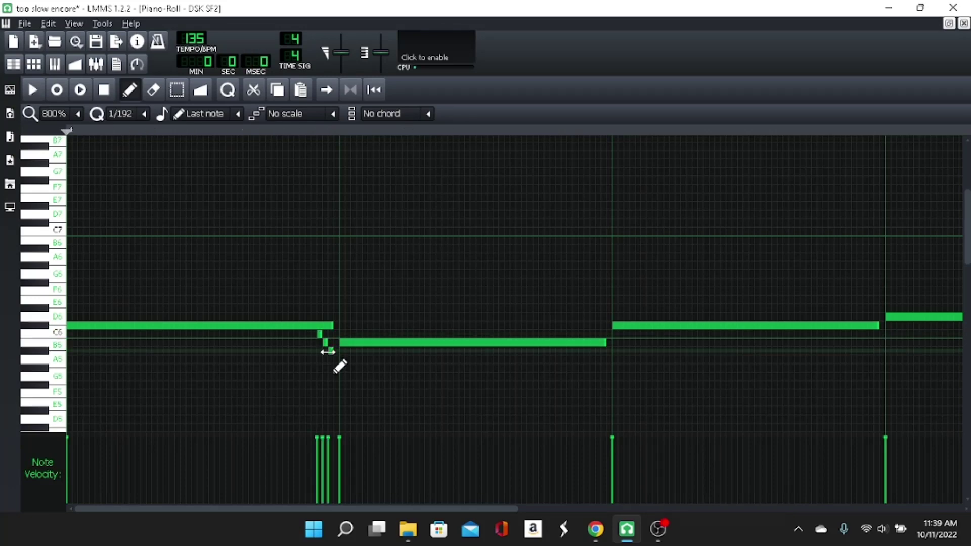
pyautogui.rightClick(326, 345)
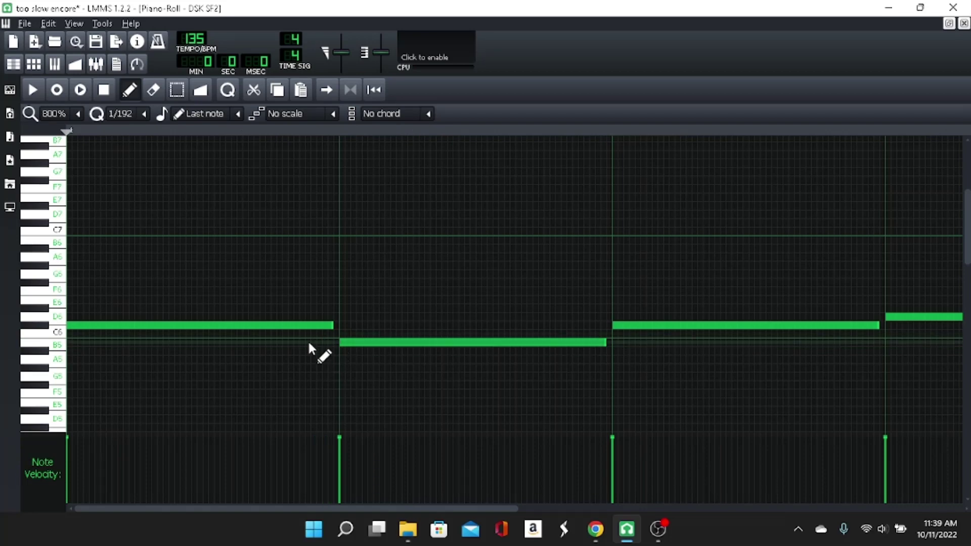
# Step: Draw a descending staircase of tiny notes, fixing misplaced bottom steps
pyautogui.click(262, 334)
pyautogui.click(272, 350)
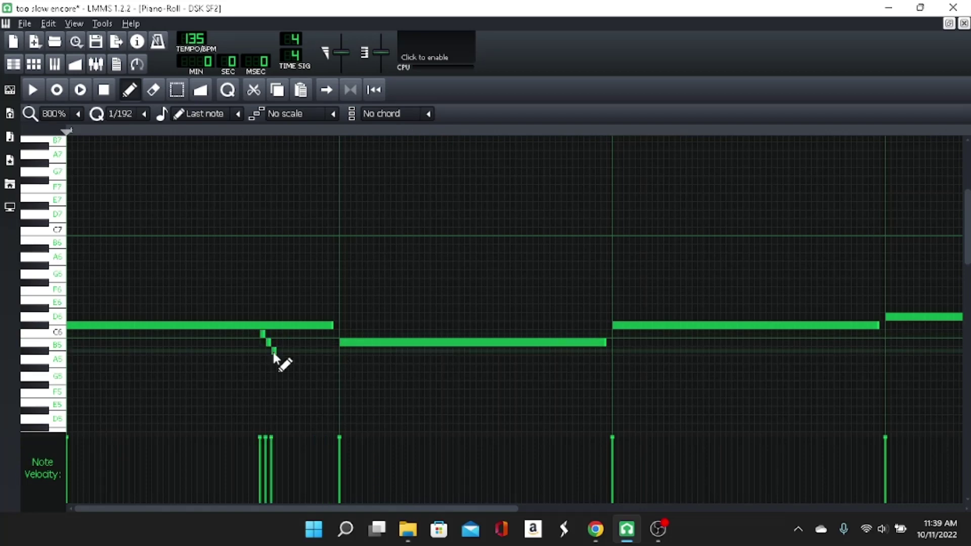
pyautogui.click(283, 367)
pyautogui.click(294, 385)
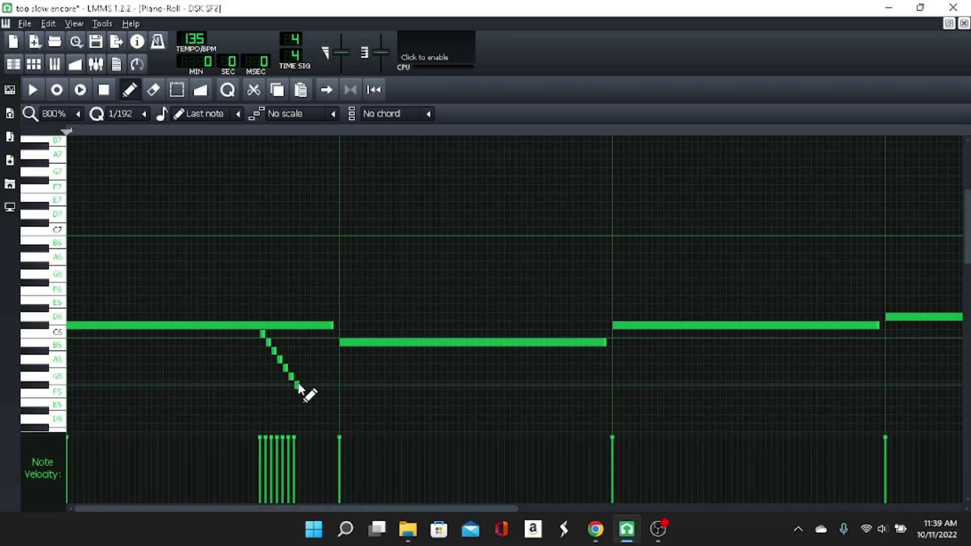
pyautogui.rightClick(311, 394)
pyautogui.click(312, 394)
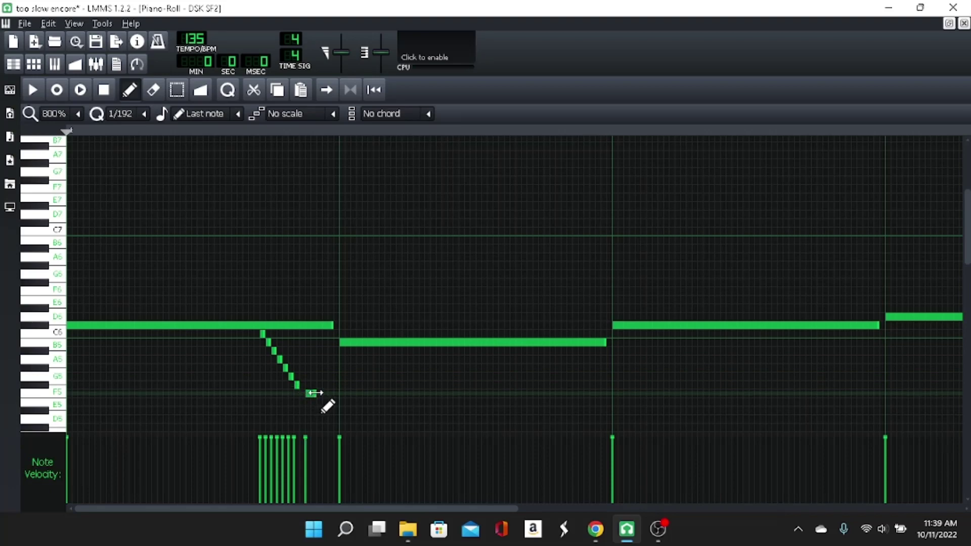
pyautogui.rightClick(313, 393)
pyautogui.click(301, 393)
pyautogui.rightClick(301, 393)
pyautogui.click(304, 403)
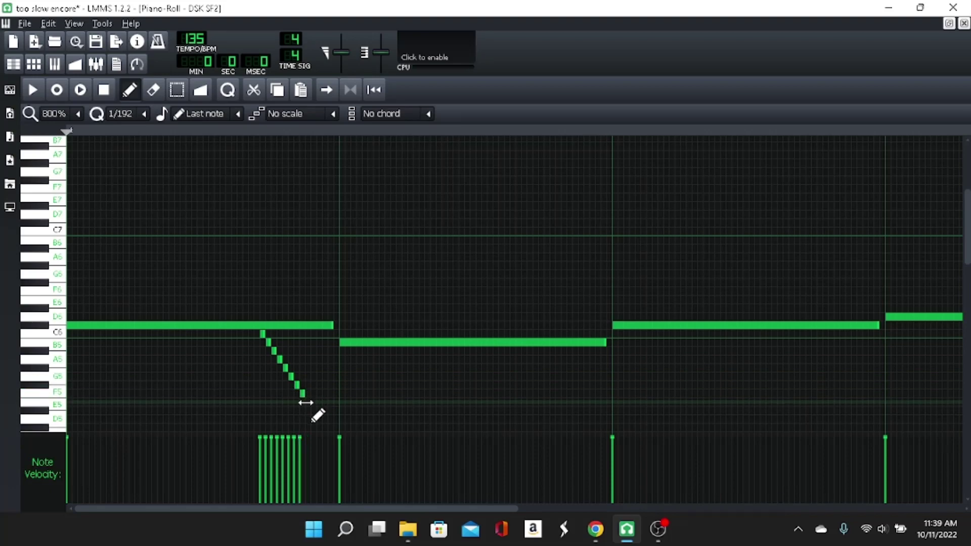
pyautogui.click(317, 420)
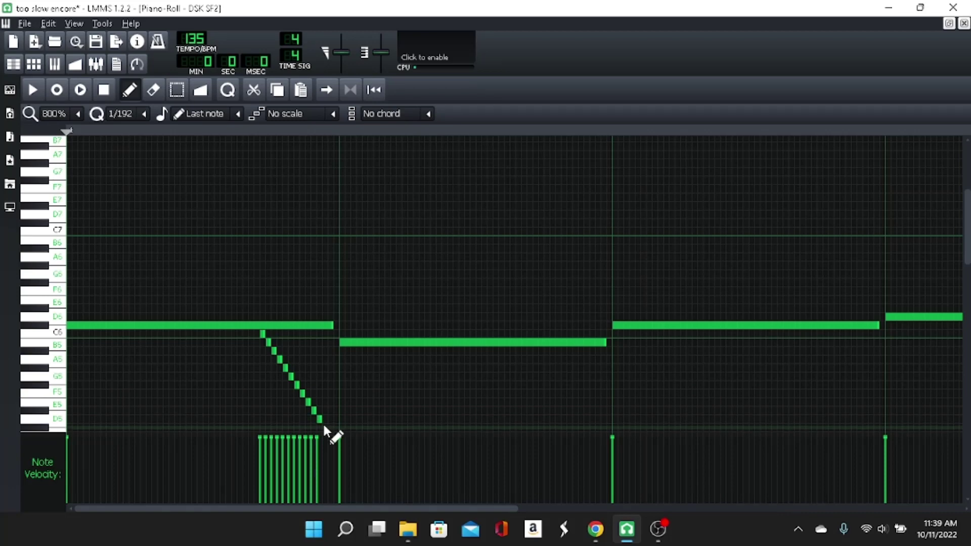
pyautogui.click(322, 429)
pyautogui.scroll(-5, 680, 280)
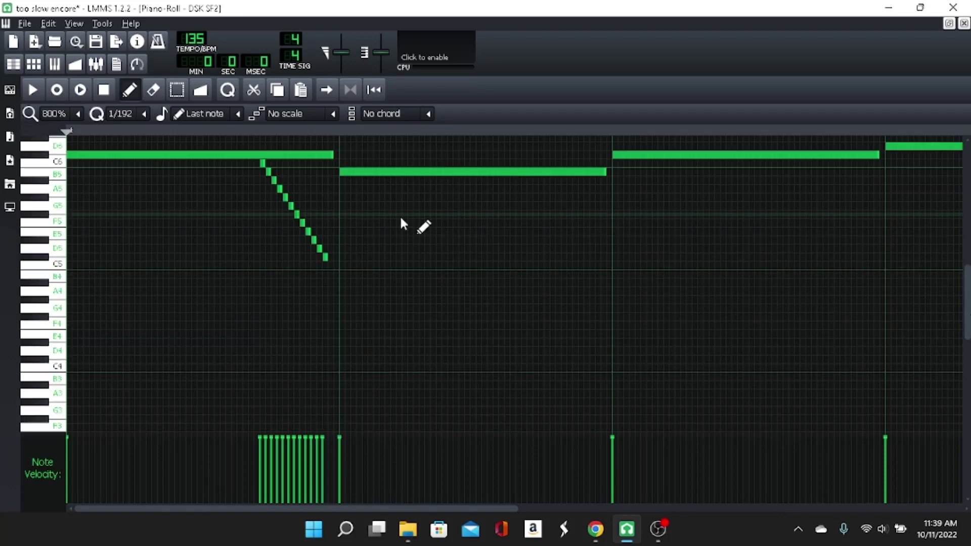
# Step: Finish the staircase, then keep one of three high blips after the long lower note
pyautogui.click(332, 269)
pyautogui.press('space')
pyautogui.press('space')
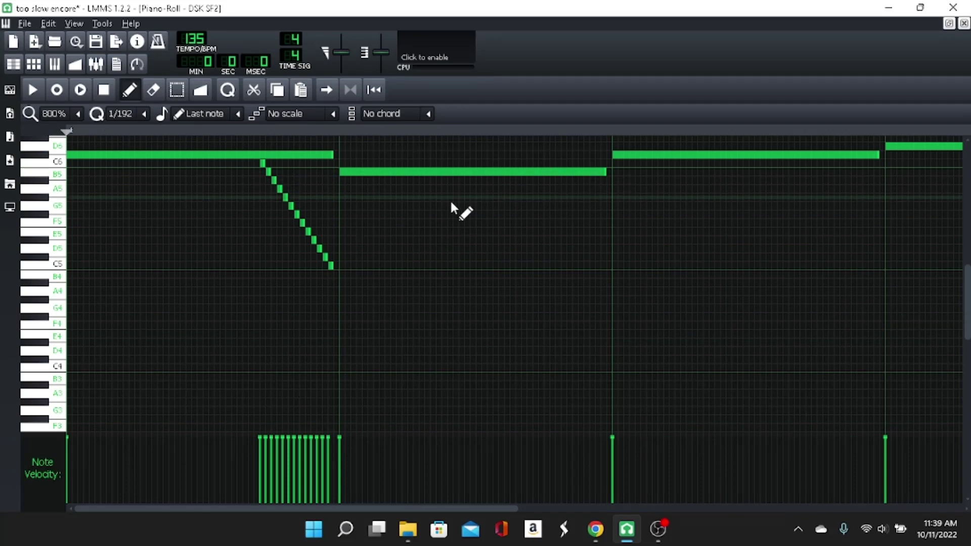
pyautogui.click(364, 164)
pyautogui.click(450, 163)
pyautogui.click(510, 163)
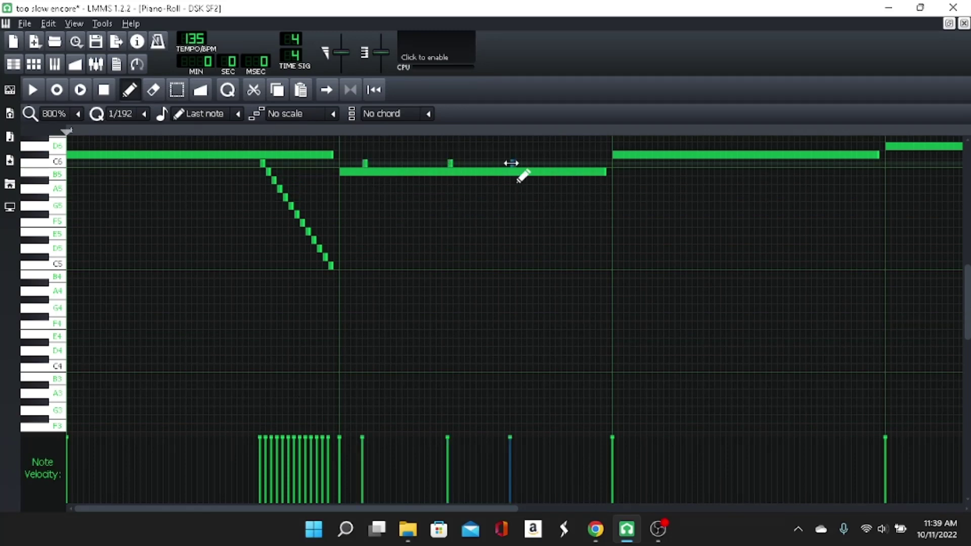
pyautogui.press('space')
pyautogui.rightClick(513, 163)
pyautogui.rightClick(451, 163)
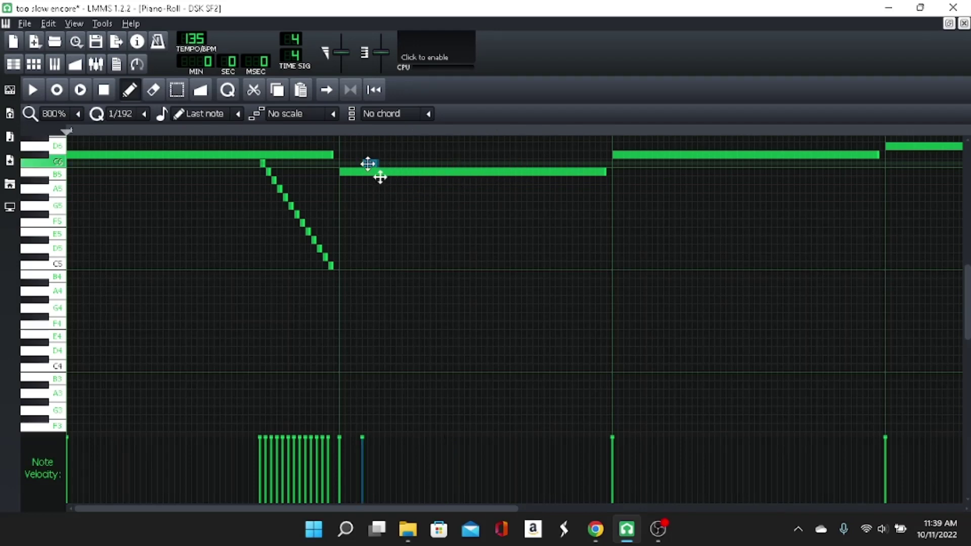
pyautogui.moveTo(364, 161)
pyautogui.mouseDown()
pyautogui.moveTo(381, 159)
pyautogui.moveTo(370, 171)
pyautogui.mouseUp()
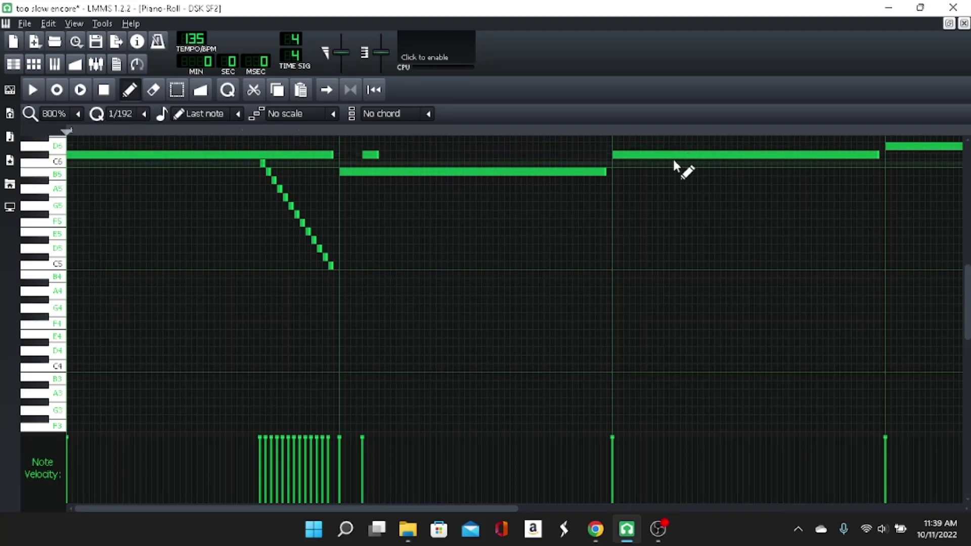
# Step: Add two short low notes under the next high note and audition them
pyautogui.click(641, 165)
pyautogui.click(682, 165)
pyautogui.press('space')
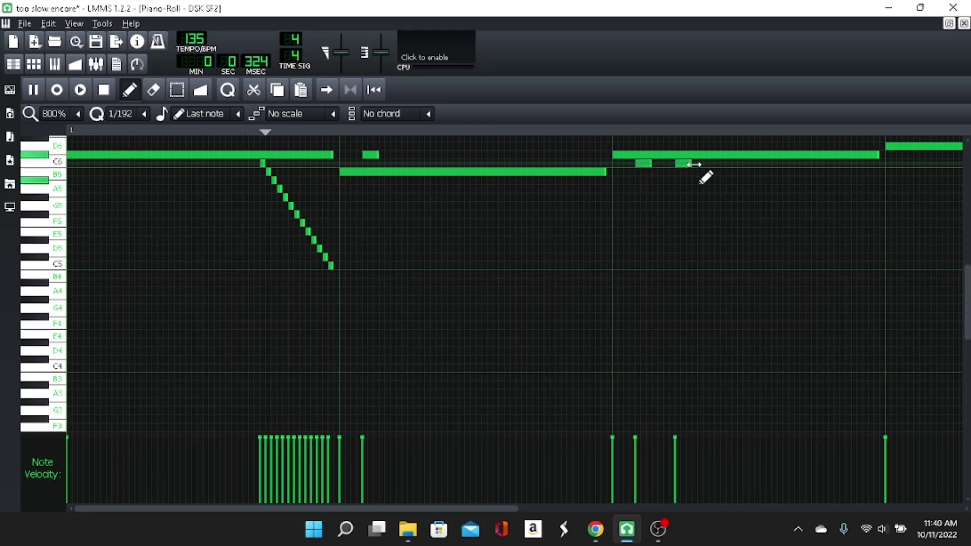
pyautogui.press('space')
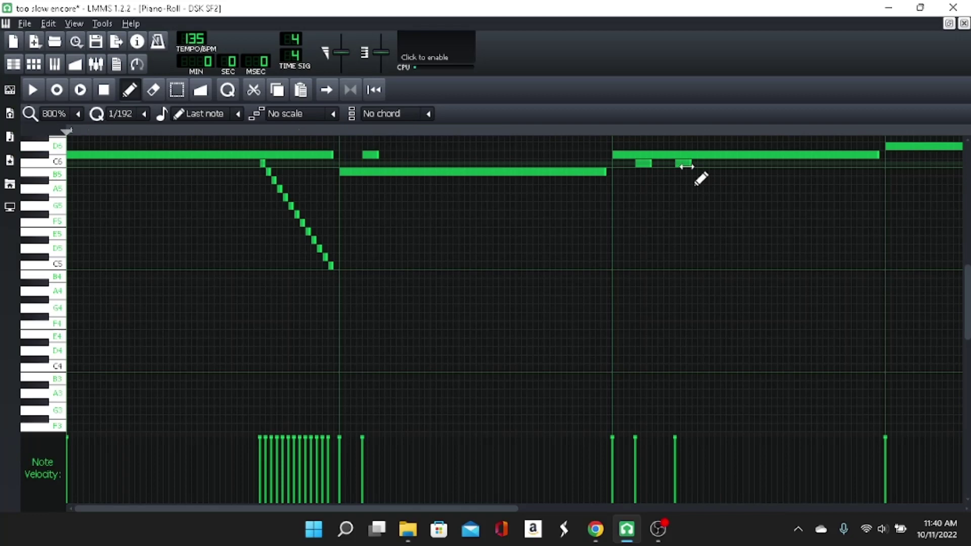
# Step: Copy the descending slide-note run and place it after the second high note, aligned to the next note
pyautogui.click(176, 89)
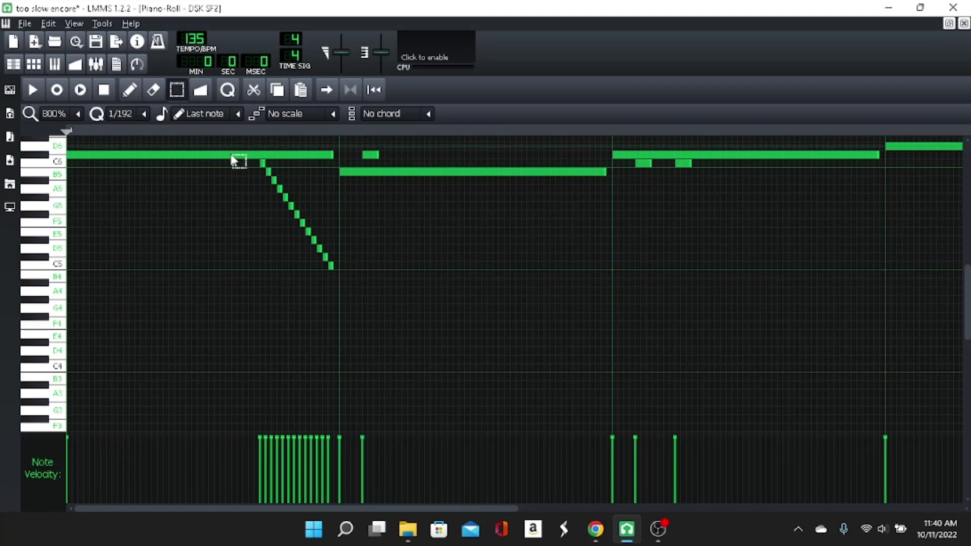
pyautogui.moveTo(234, 161); pyautogui.dragTo(340, 286)
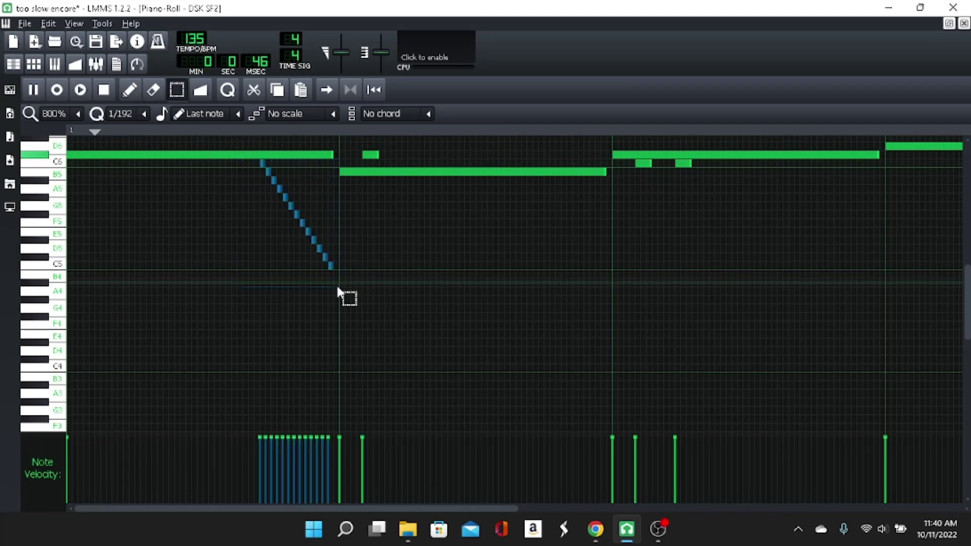
pyautogui.press('space')
pyautogui.press('space')
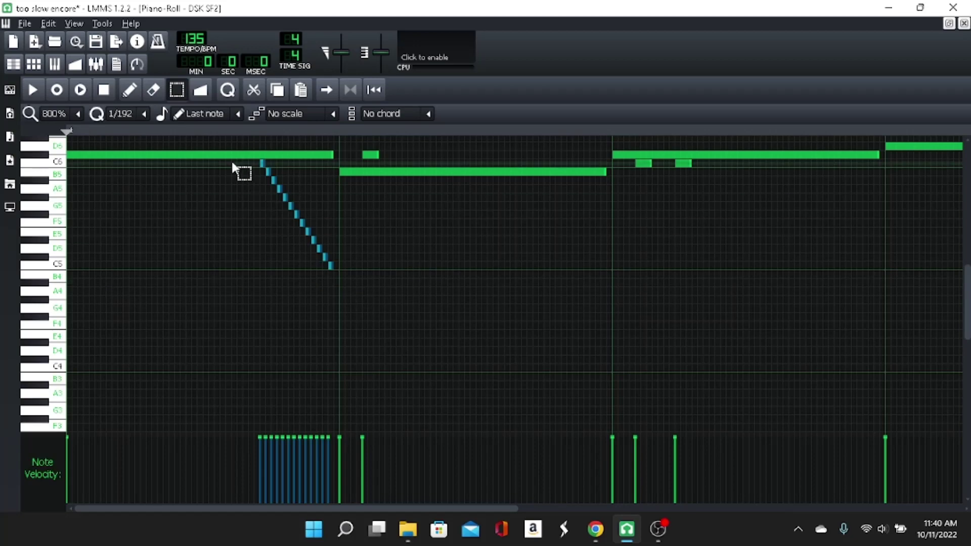
pyautogui.press('space')
pyautogui.press('space')
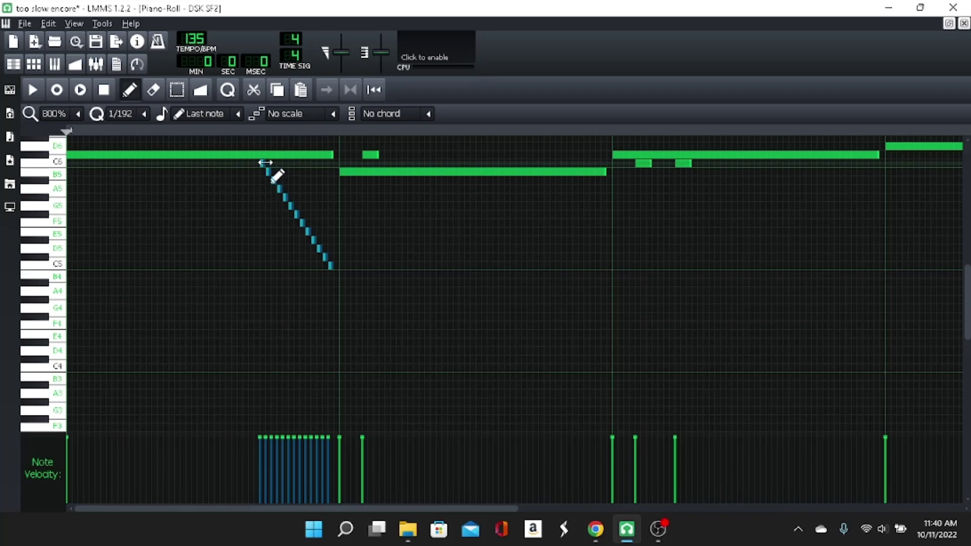
pyautogui.moveTo(266, 164)
pyautogui.mouseDown()
pyautogui.moveTo(612, 224)
pyautogui.moveTo(844, 163)
pyautogui.moveTo(807, 163)
pyautogui.mouseUp()
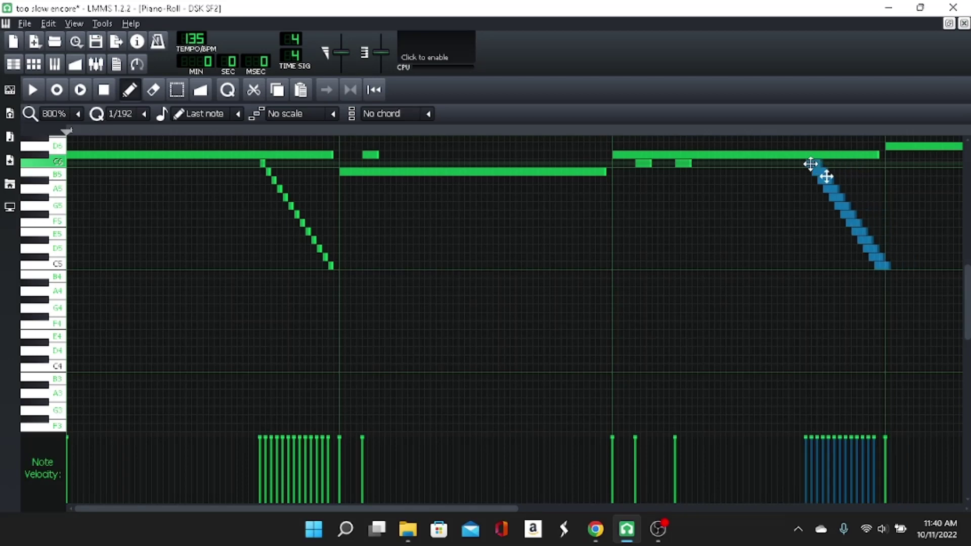
pyautogui.moveTo(807, 163); pyautogui.dragTo(815, 163)
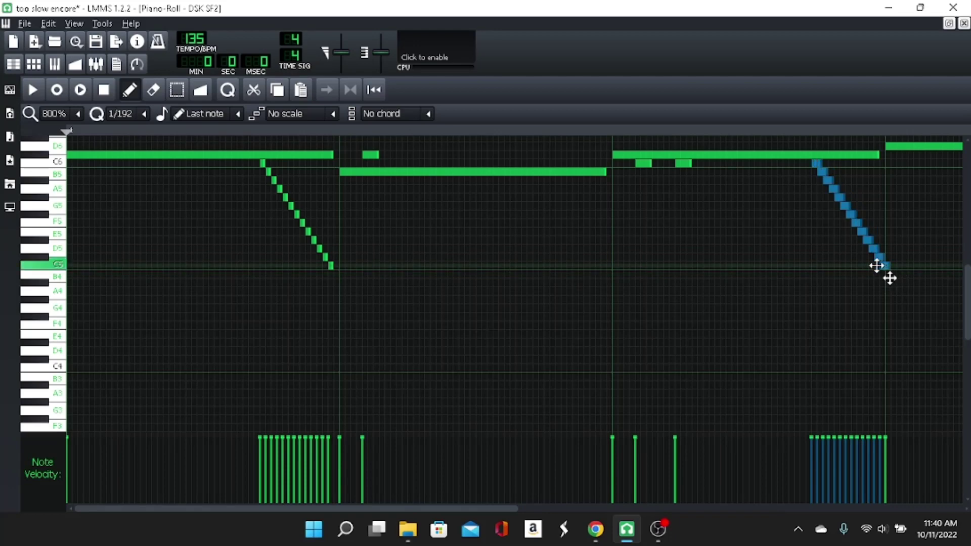
pyautogui.moveTo(880, 265); pyautogui.dragTo(874, 265)
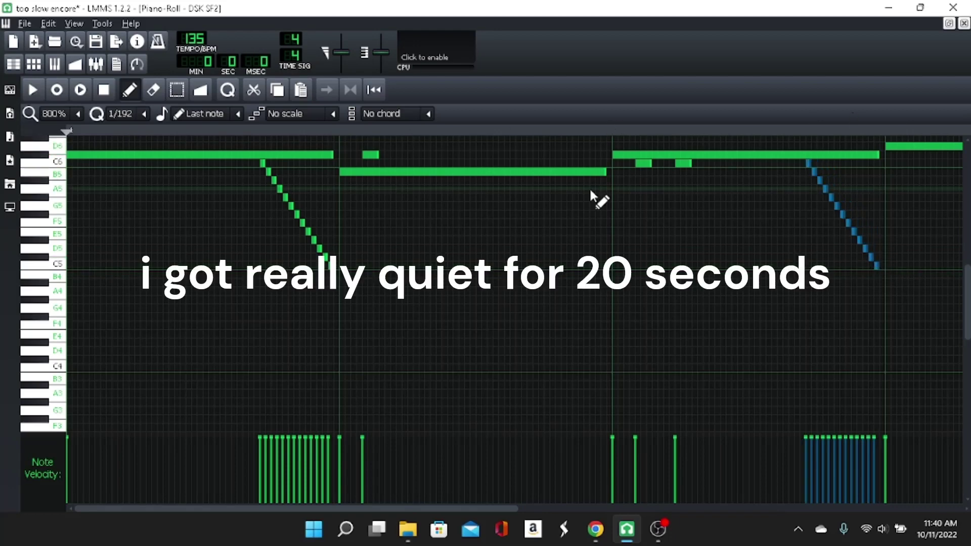
pyautogui.scroll(-1, 590, 189)
# Step: Add short lead-in notes, a higher long note at bar 2, and a slide step
pyautogui.click(479, 155)
pyautogui.click(485, 156)
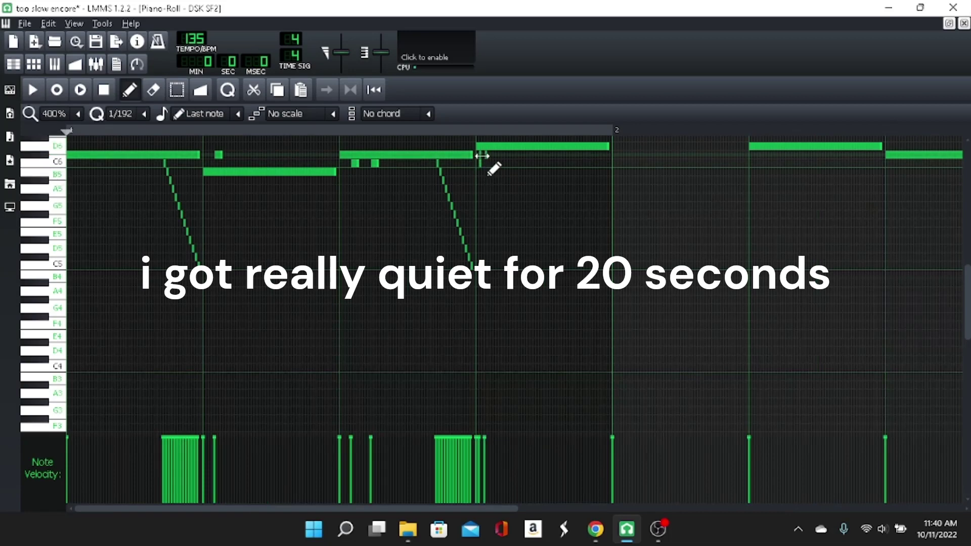
pyautogui.scroll(3, 531, 227)
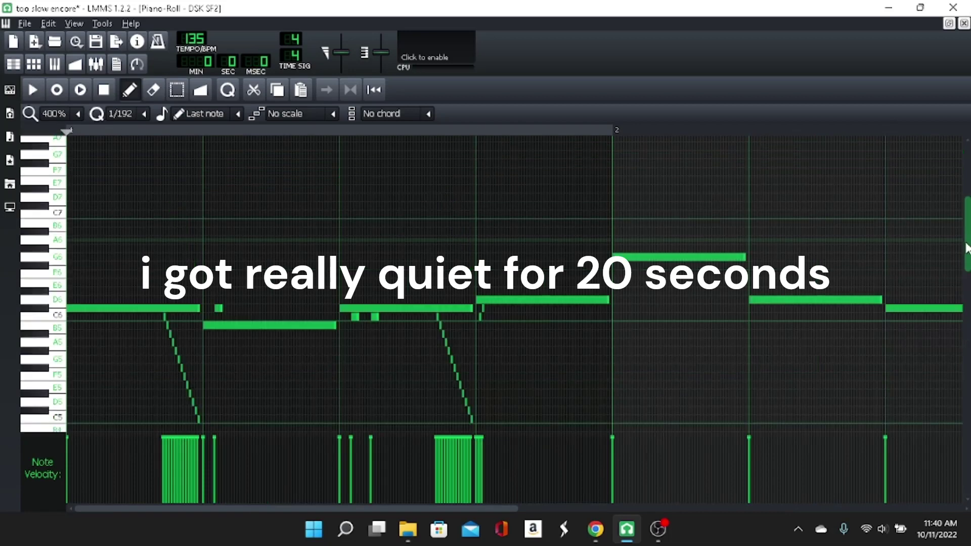
pyautogui.click(616, 262)
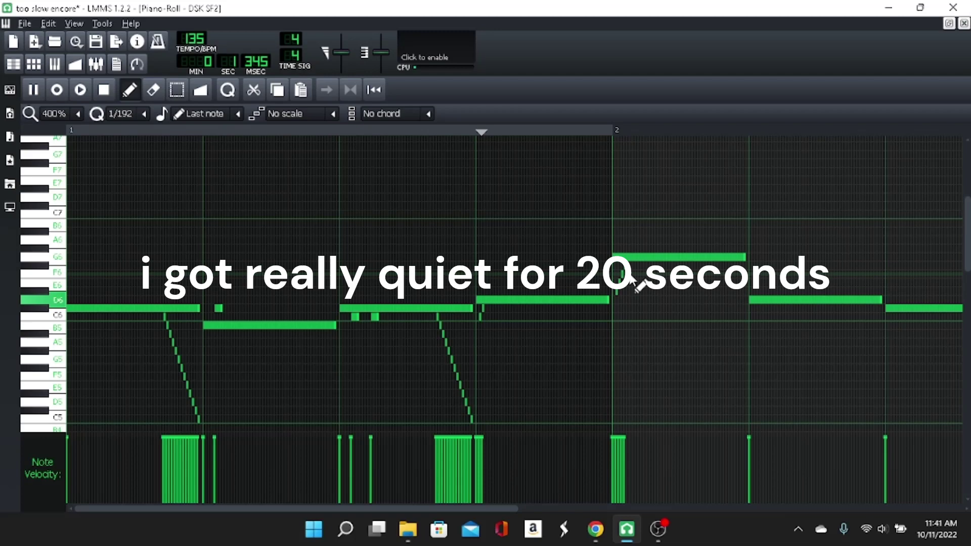
pyautogui.click(712, 267)
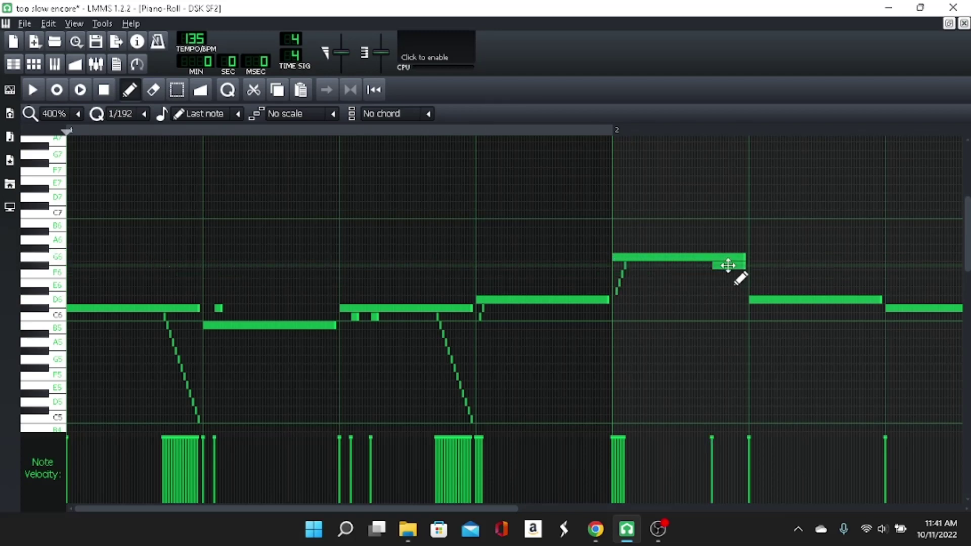
pyautogui.moveTo(737, 265); pyautogui.dragTo(738, 266)
pyautogui.press('space')
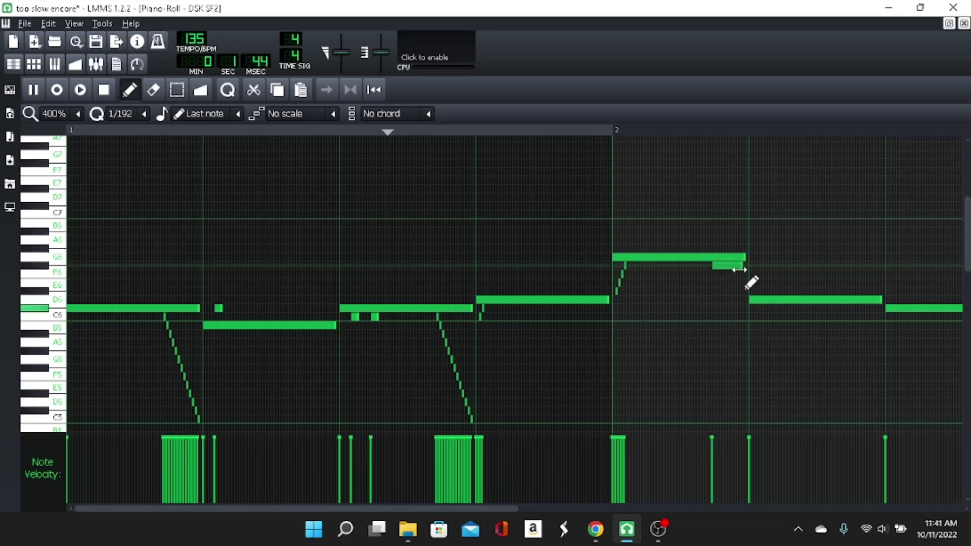
pyautogui.press('space')
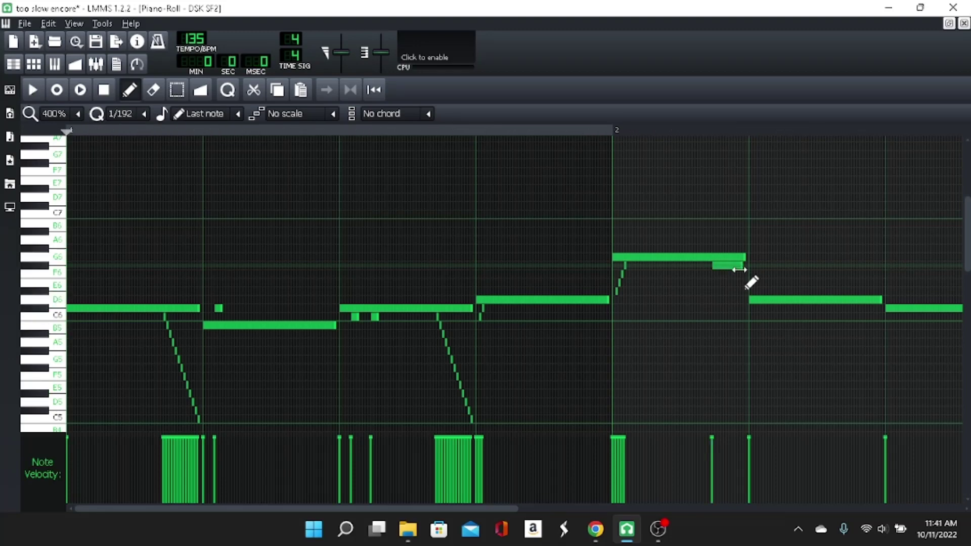
# Step: Move the short note onto the next note's row, delete a stray, and replay
pyautogui.moveTo(742, 267); pyautogui.dragTo(729, 267)
pyautogui.moveTo(735, 267)
pyautogui.mouseDown()
pyautogui.moveTo(750, 285)
pyautogui.moveTo(726, 301)
pyautogui.mouseUp()
pyautogui.click(592, 133)
pyautogui.click(727, 275)
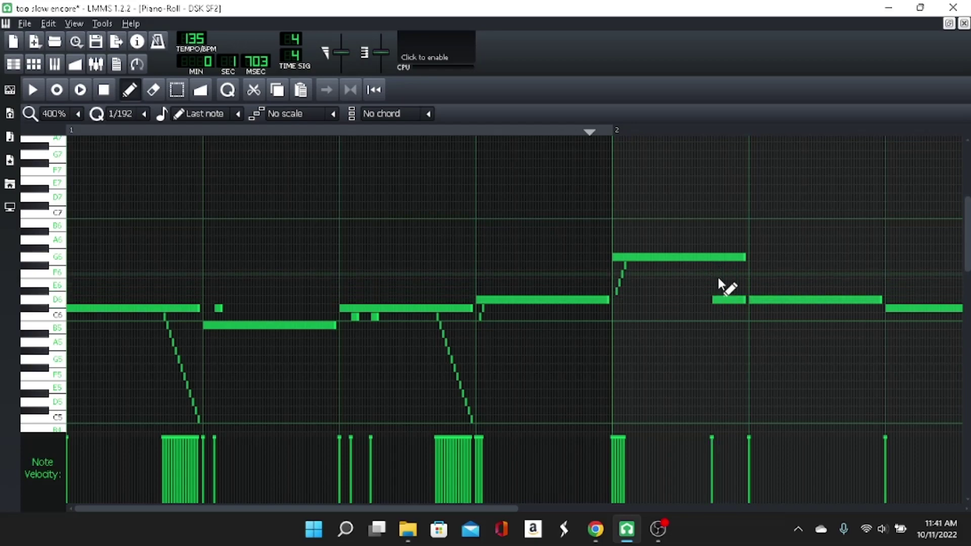
pyautogui.rightClick(726, 300)
pyautogui.press('space')
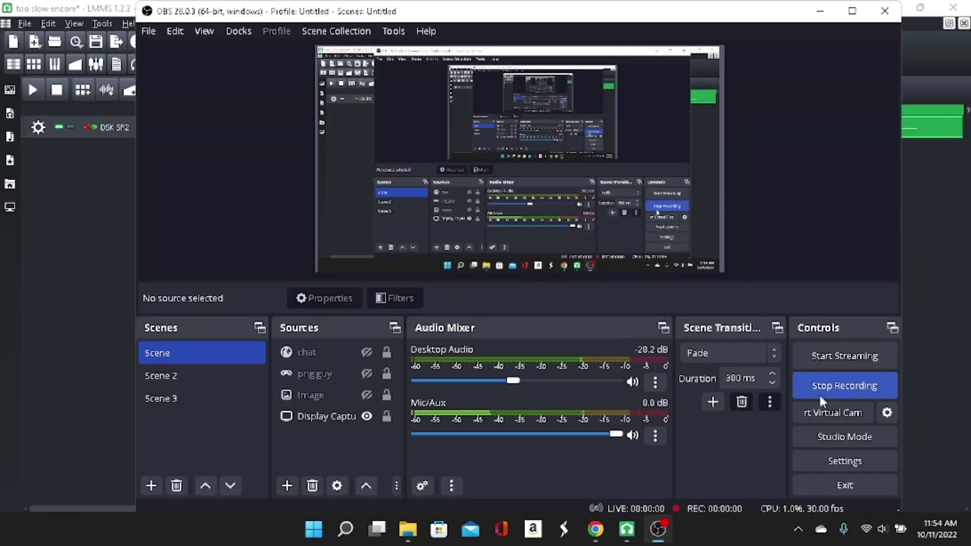
# Step: Minimize OBS to reveal the LMMS Song Editor with the DSK SF2 track
pyautogui.click(819, 393)
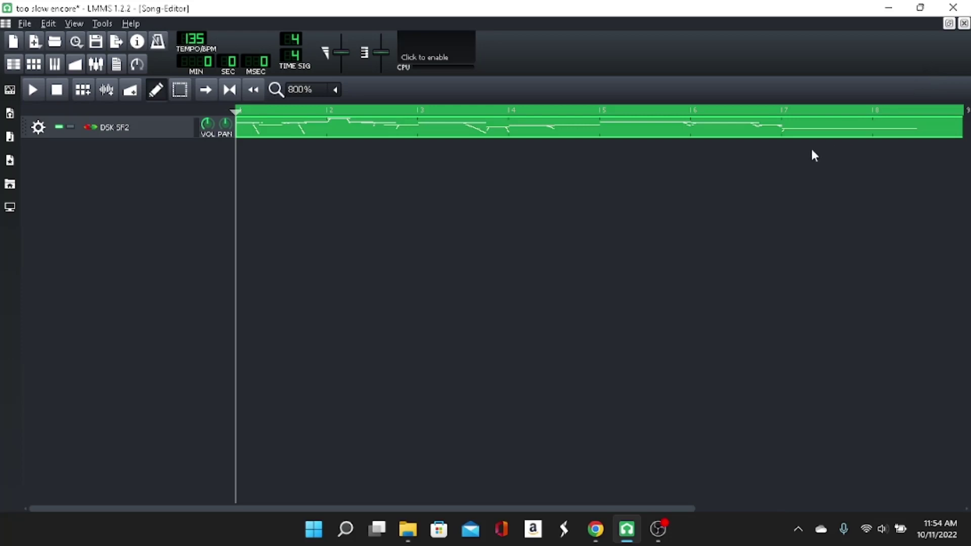
# Step: Play the whole song in the Song Editor, stop it, and bring OBS back to the front
pyautogui.press('space')
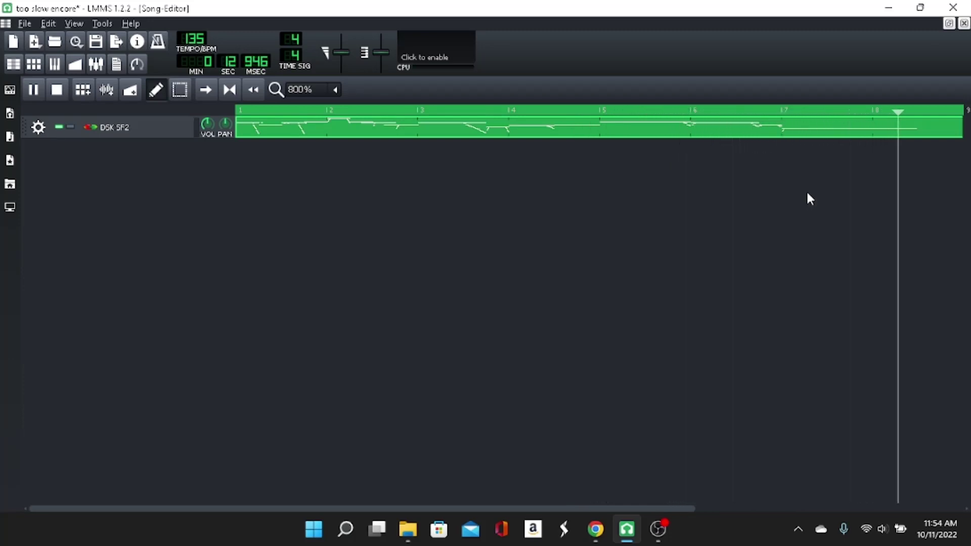
pyautogui.press('space')
pyautogui.click(658, 529)
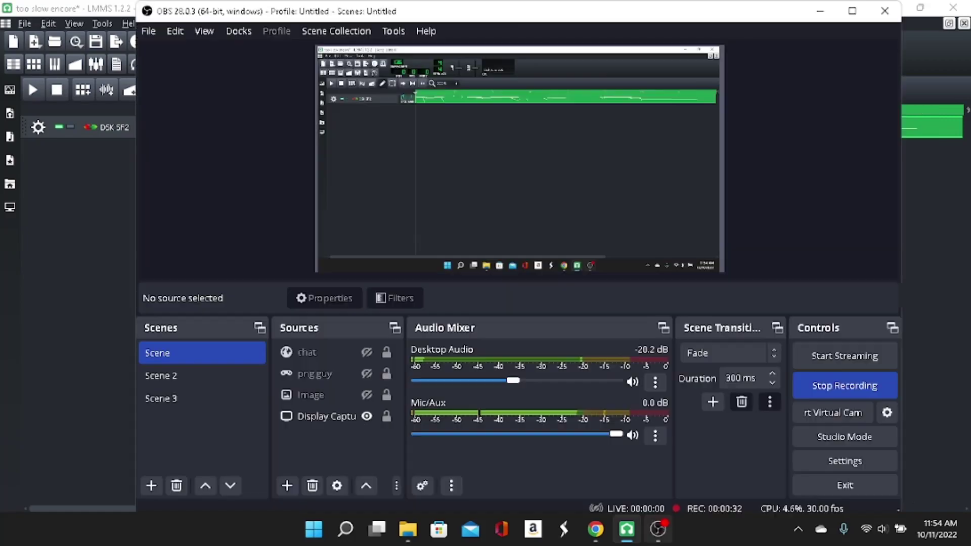